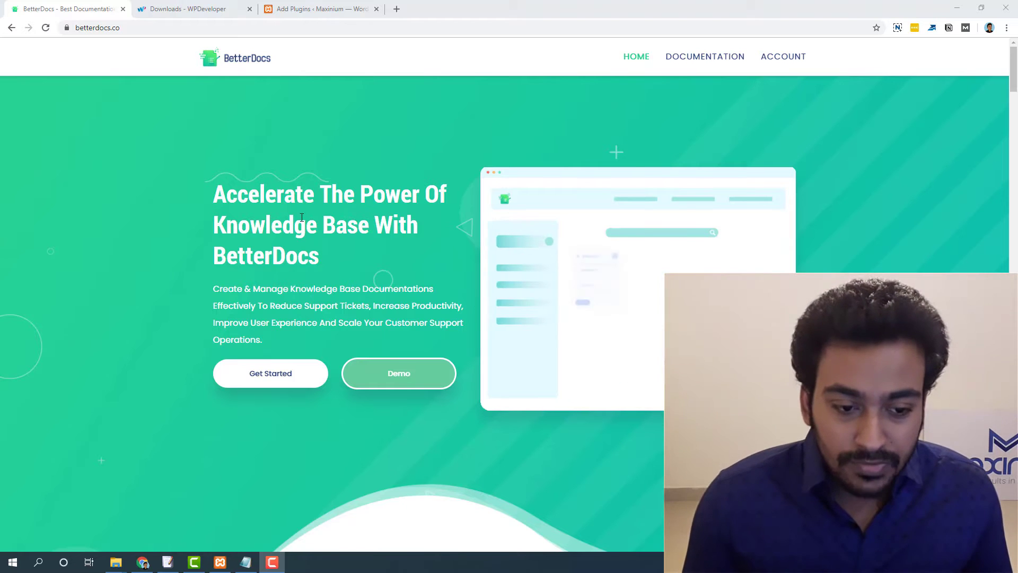
# Scroll down the betterdocs.co home page through the product features
pyautogui.scroll(-10, 323, 250)
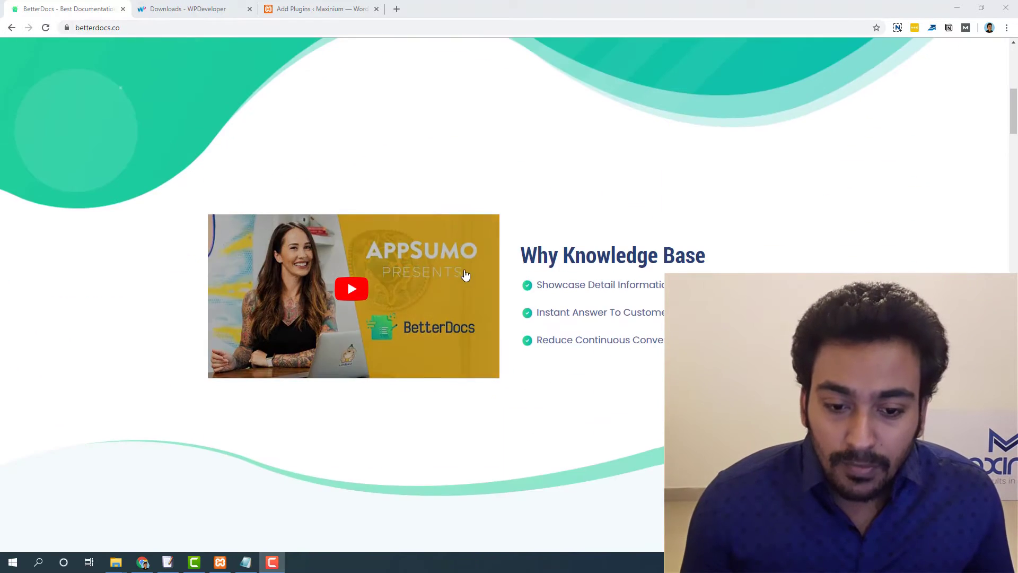
pyautogui.scroll(-10, 470, 275)
pyautogui.scroll(2, 471, 279)
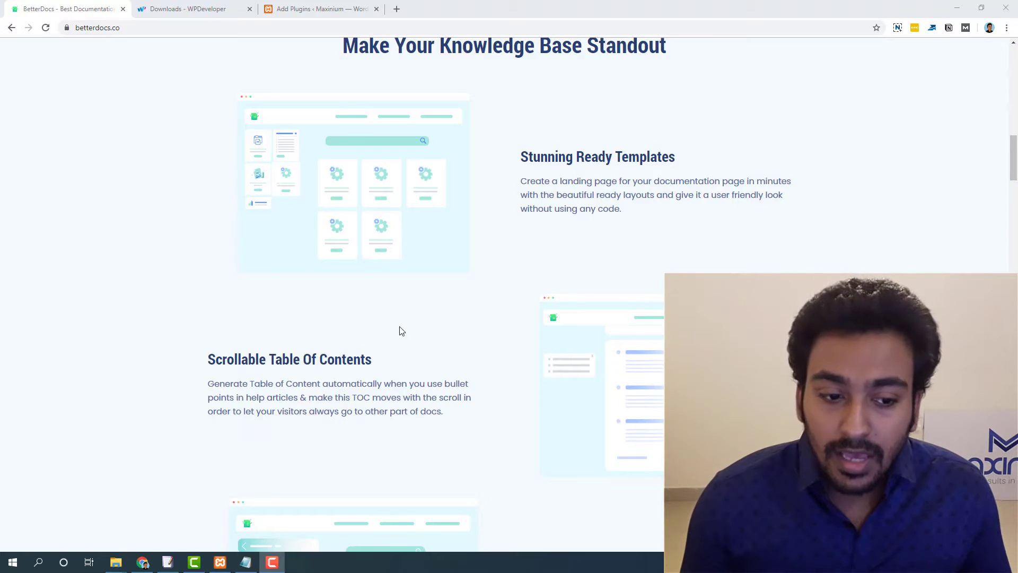
pyautogui.scroll(-3, 380, 347)
pyautogui.scroll(-6, 375, 349)
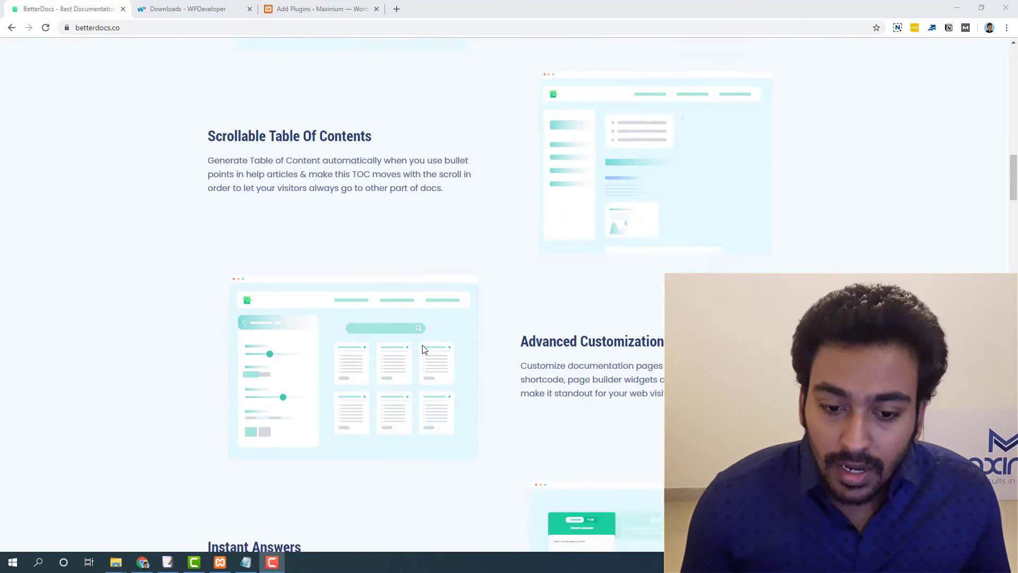
pyautogui.scroll(-6, 464, 342)
pyautogui.scroll(-6, 448, 344)
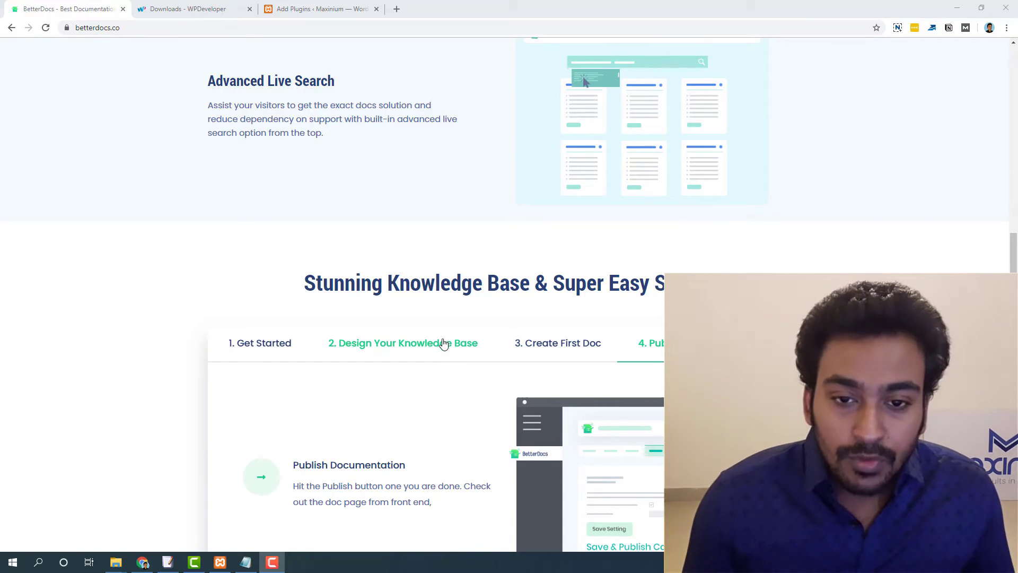
# Scroll past the pricing plans, $49 Individual to $499 Agency, and the FAQ to the footer
pyautogui.scroll(-9, 443, 341)
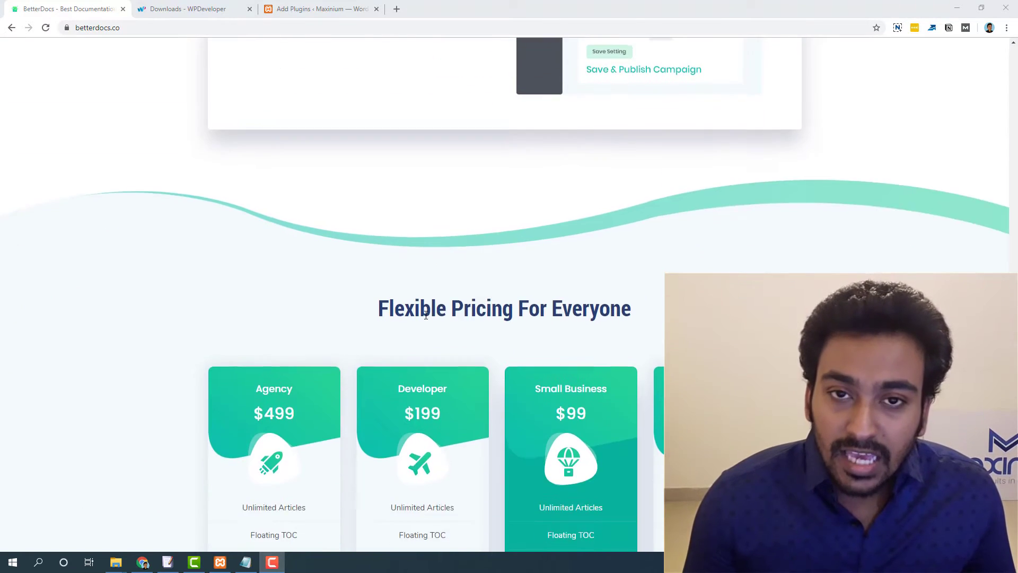
pyautogui.scroll(2, 425, 316)
pyautogui.scroll(-6, 425, 315)
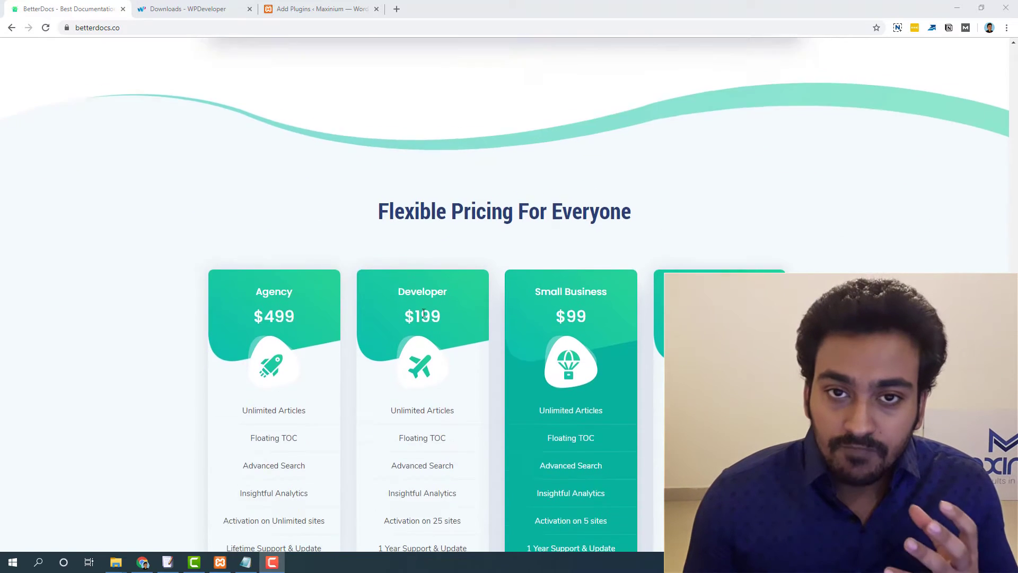
pyautogui.scroll(-1, 423, 313)
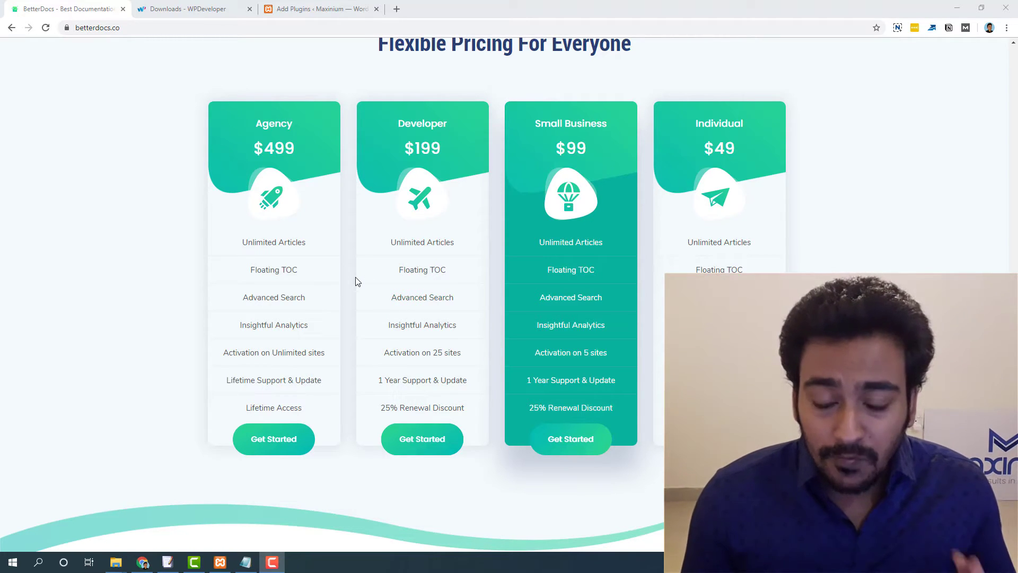
pyautogui.scroll(-10, 356, 277)
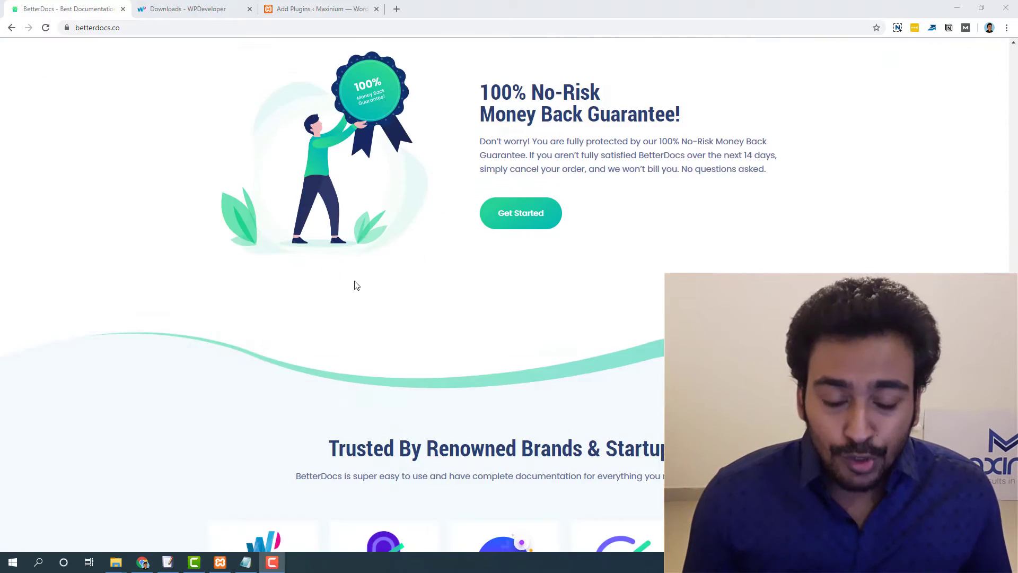
pyautogui.scroll(-19, 356, 285)
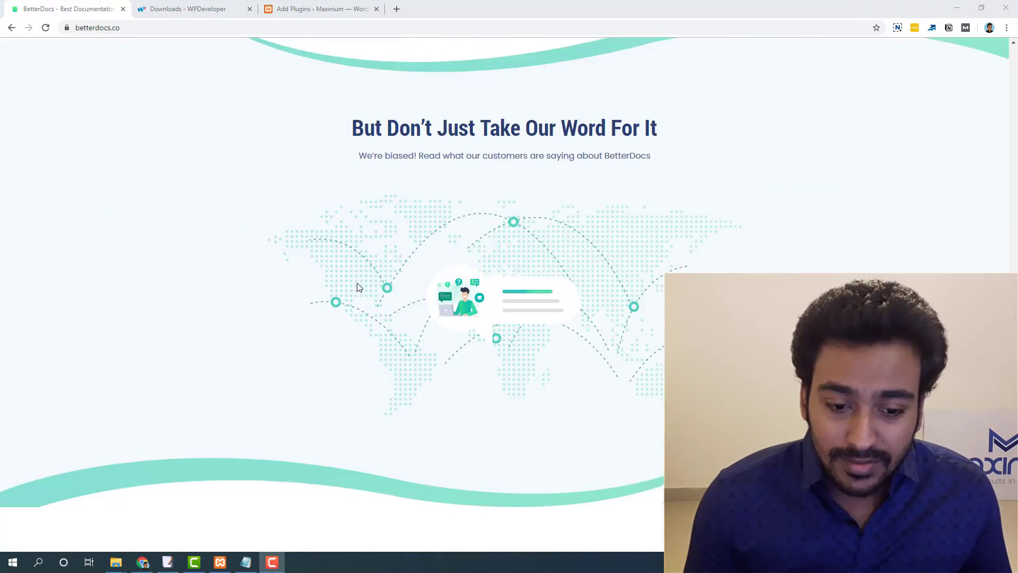
pyautogui.scroll(-15, 358, 286)
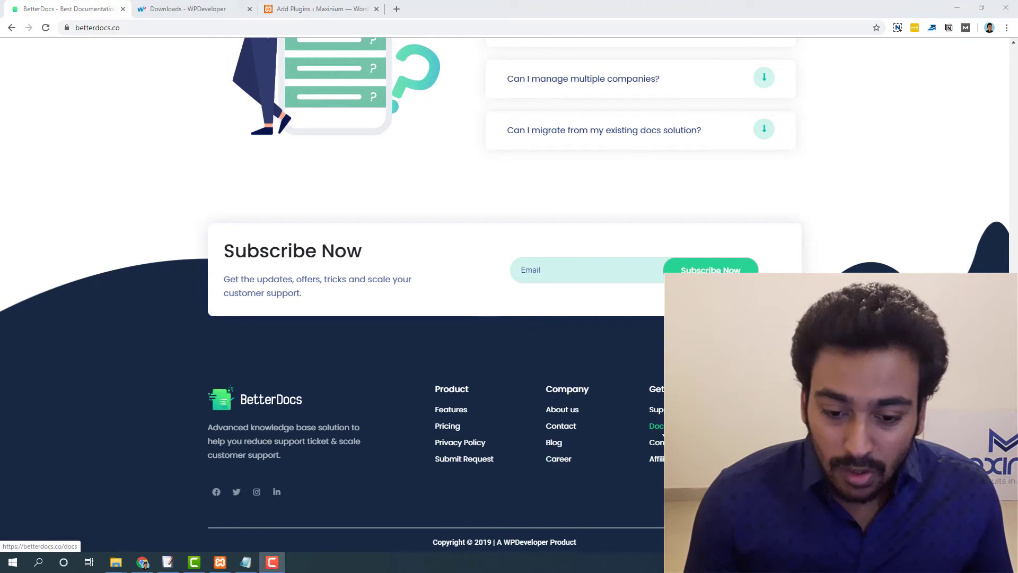
# Open the footer Docs link in a new tab and read 'How to Install and Activate BetterDocs'
pyautogui.middleClick(656, 425)
pyautogui.click(165, 9)
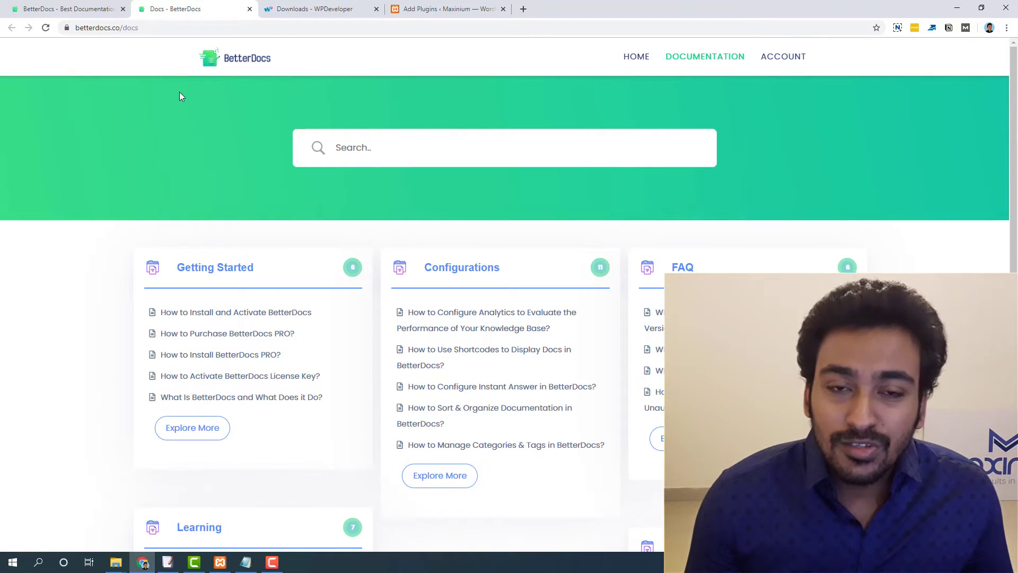
pyautogui.scroll(-6, 175, 130)
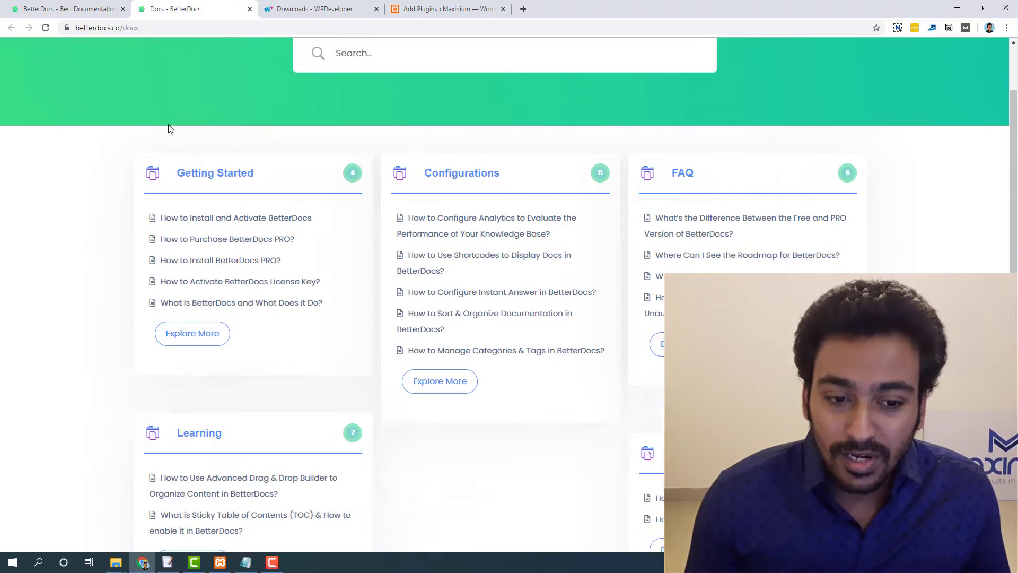
pyautogui.scroll(5, 350, 321)
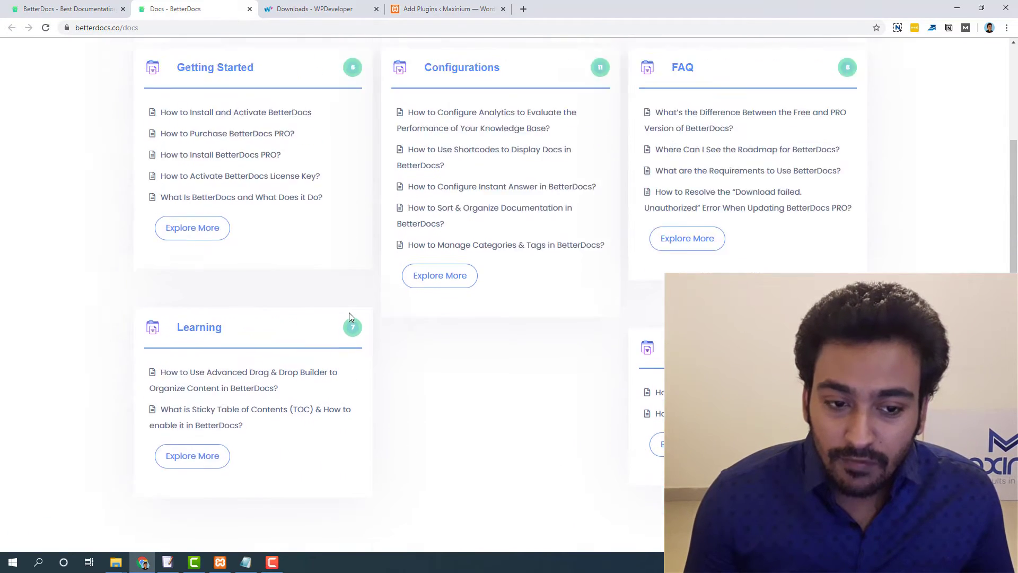
pyautogui.click(216, 265)
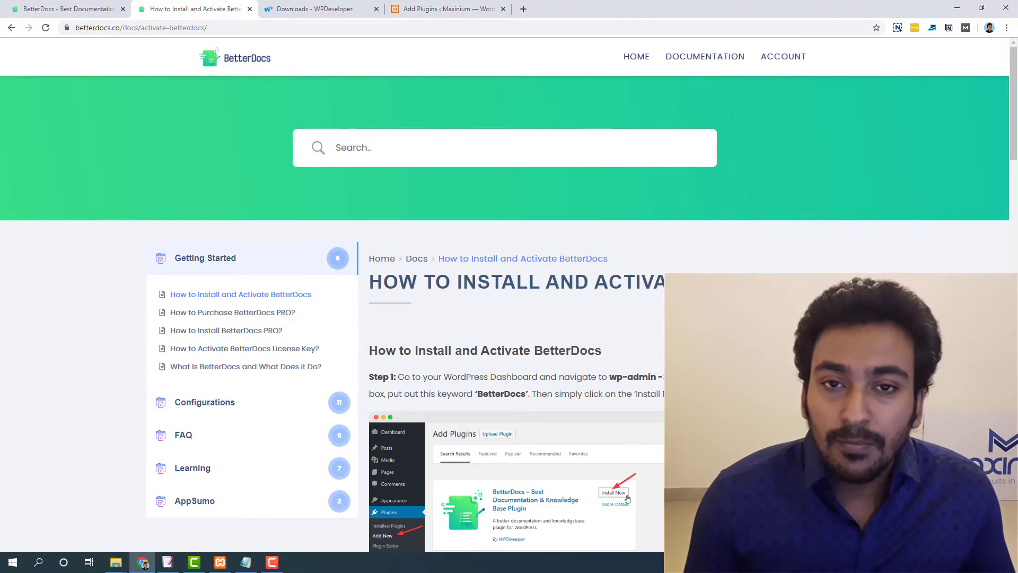
pyautogui.scroll(-4, 509, 297)
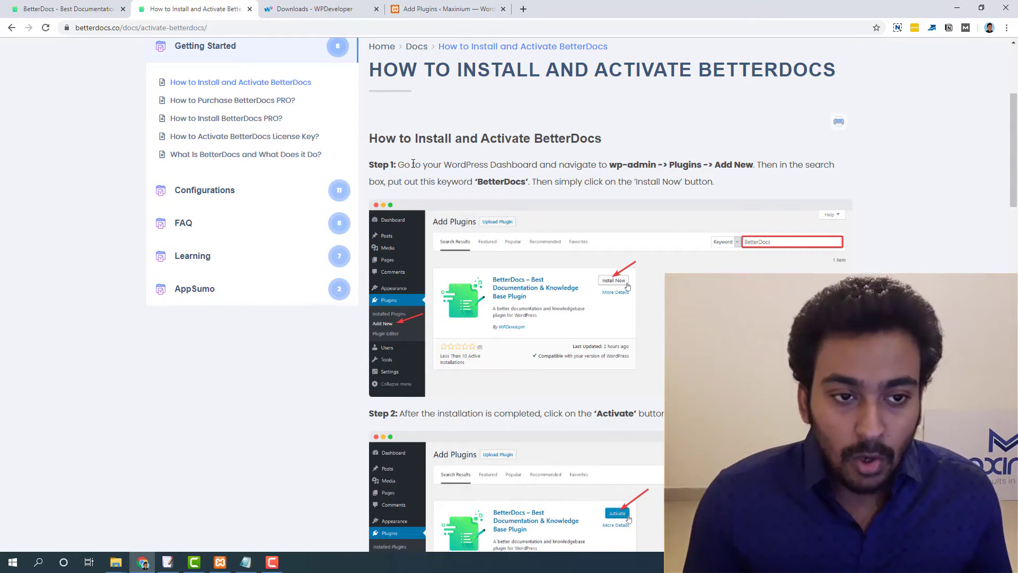
# Upload betterdocs-pro_v1.1.1.zip in Plugins > Add New, install it and activate BetterDocs Pro
pyautogui.click(348, 7)
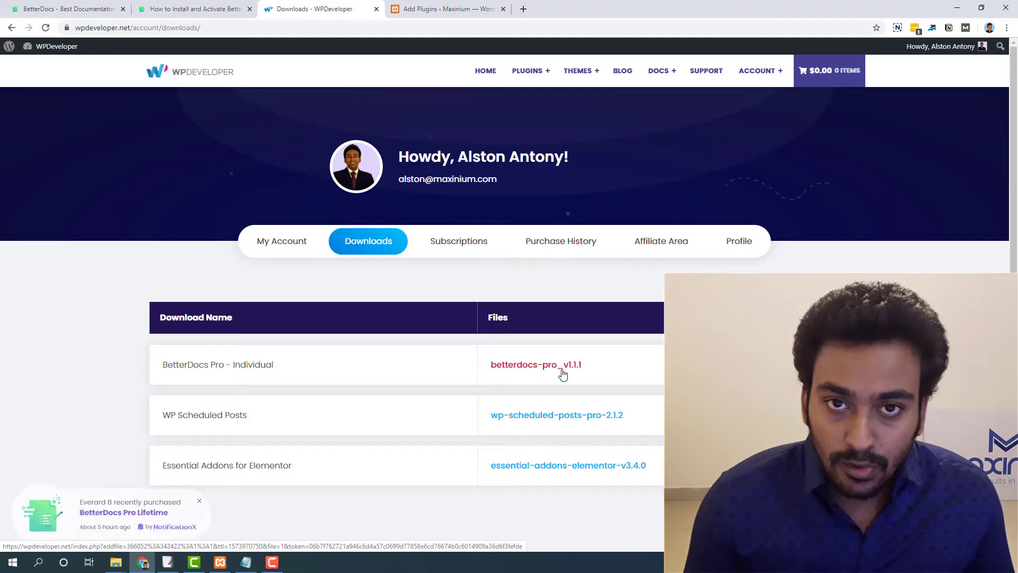
pyautogui.click(457, 10)
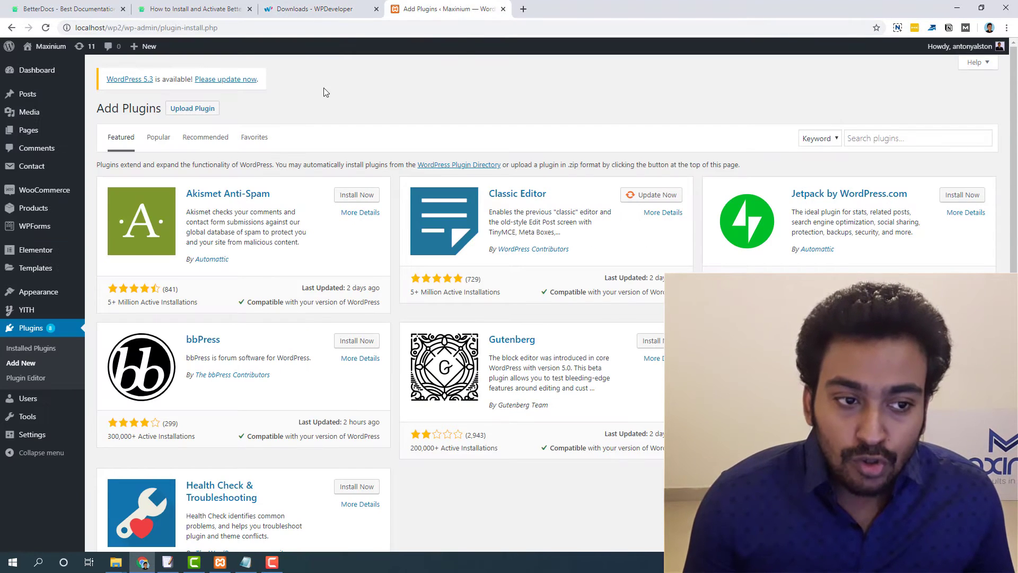
pyautogui.click(209, 106)
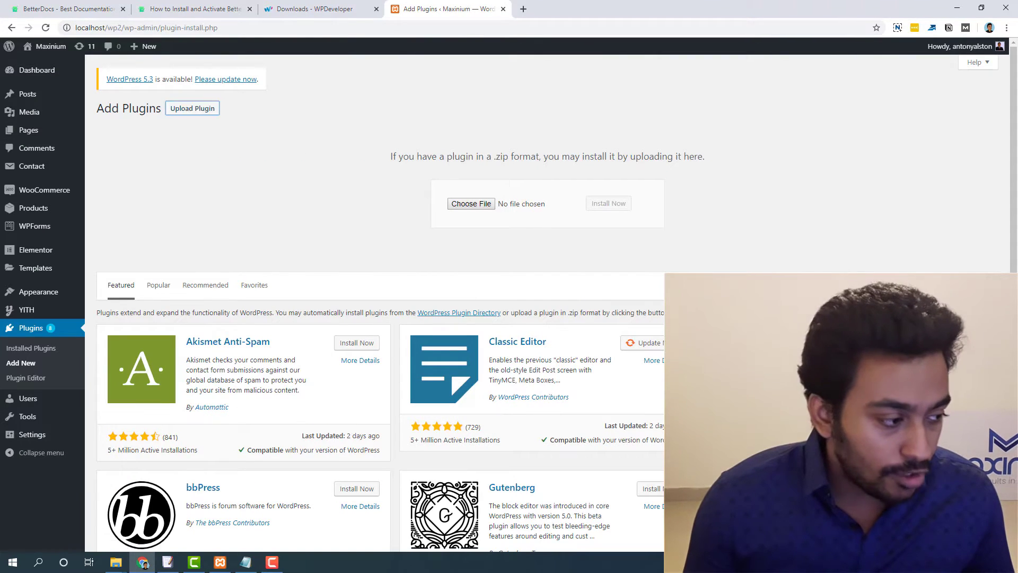
pyautogui.moveTo(87, 212); pyautogui.dragTo(471, 207)
pyautogui.click(599, 214)
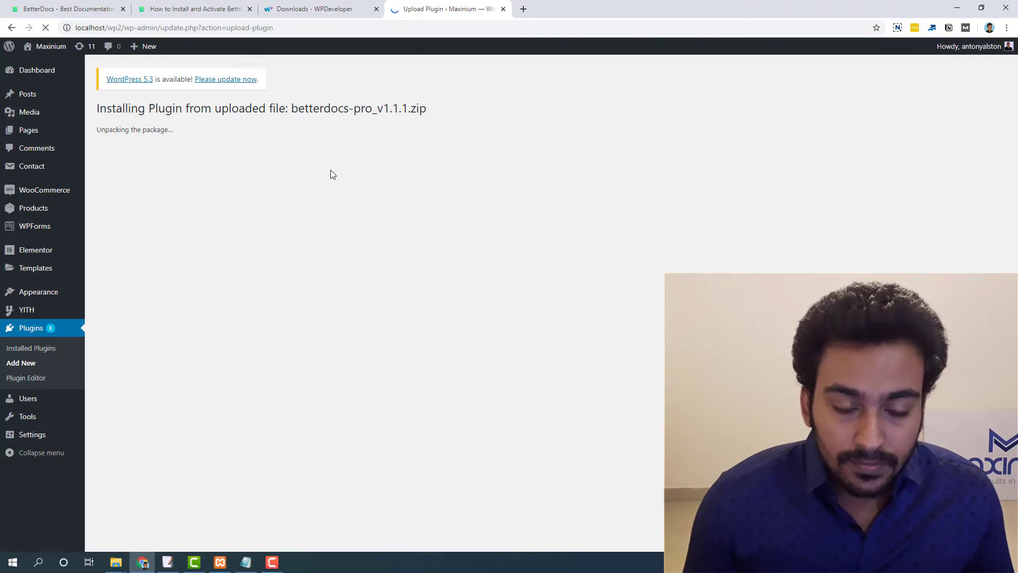
pyautogui.click(108, 189)
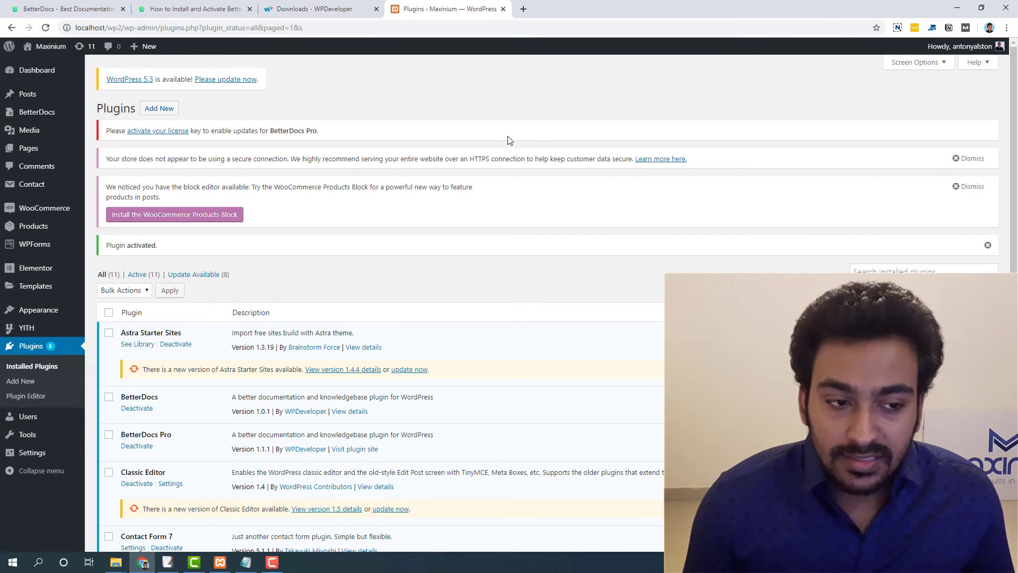
# Take the license key from the account page and activate it in BetterDocs Settings > License
pyautogui.click(179, 133)
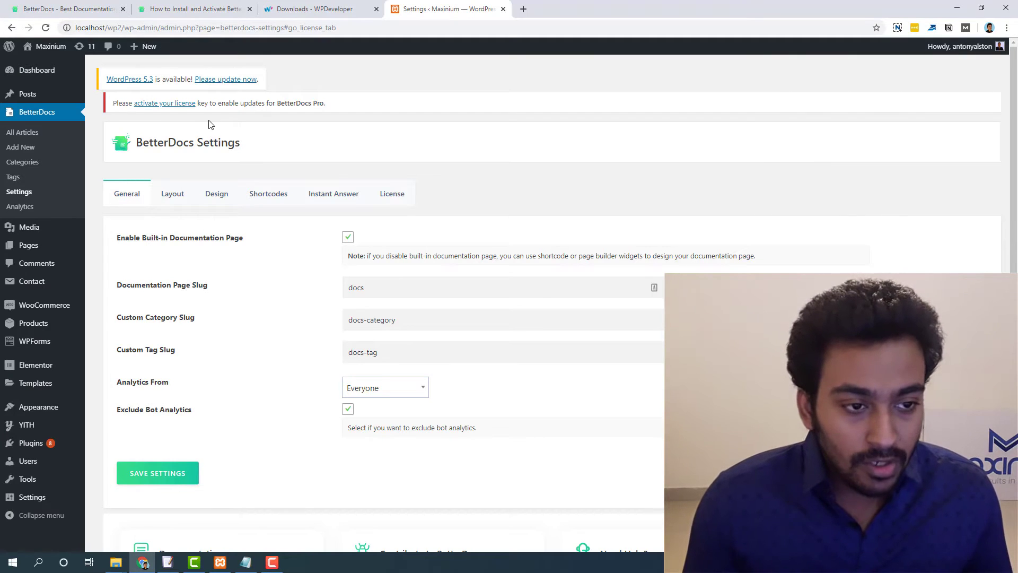
pyautogui.click(404, 201)
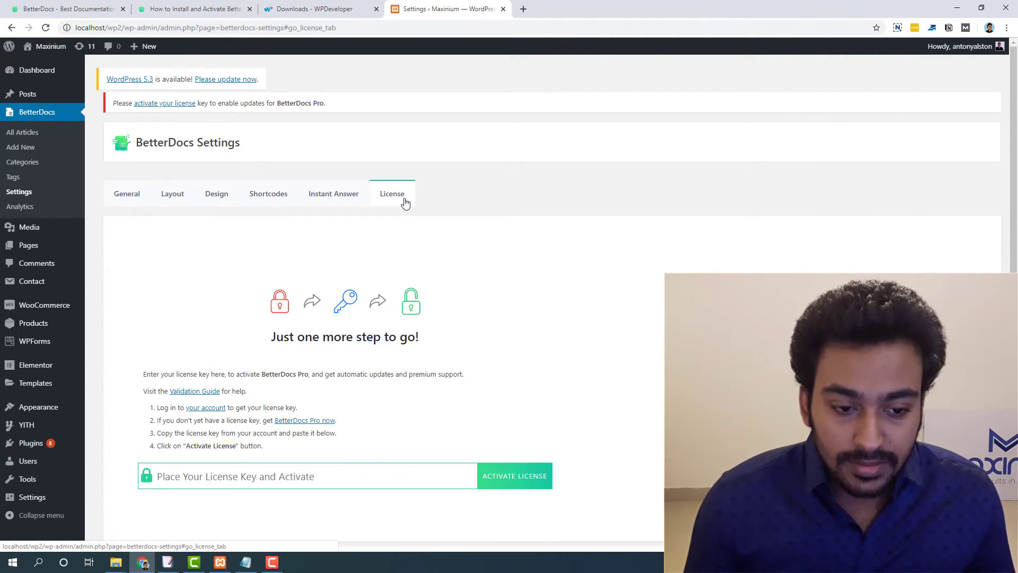
pyautogui.click(313, 9)
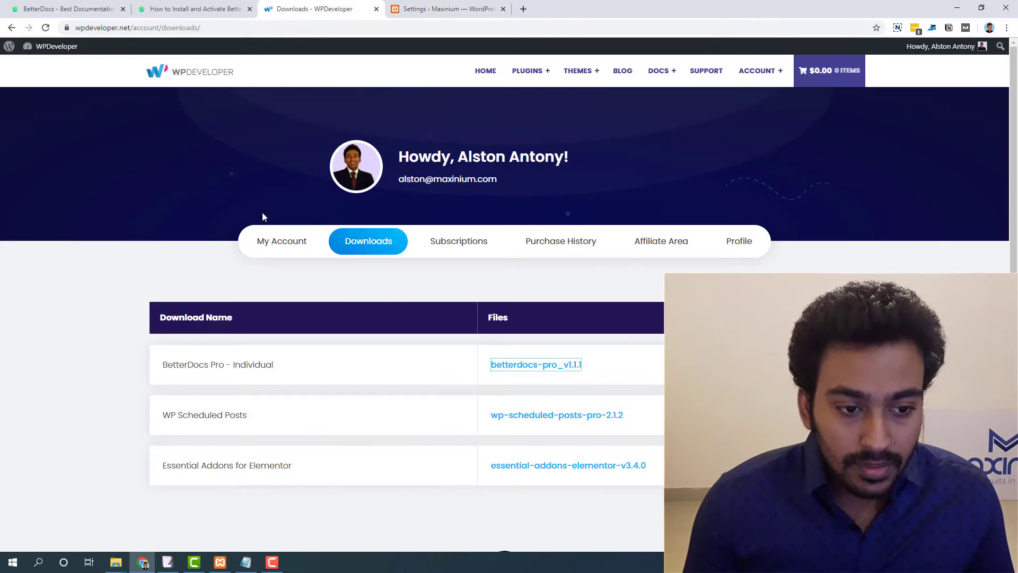
pyautogui.click(420, 255)
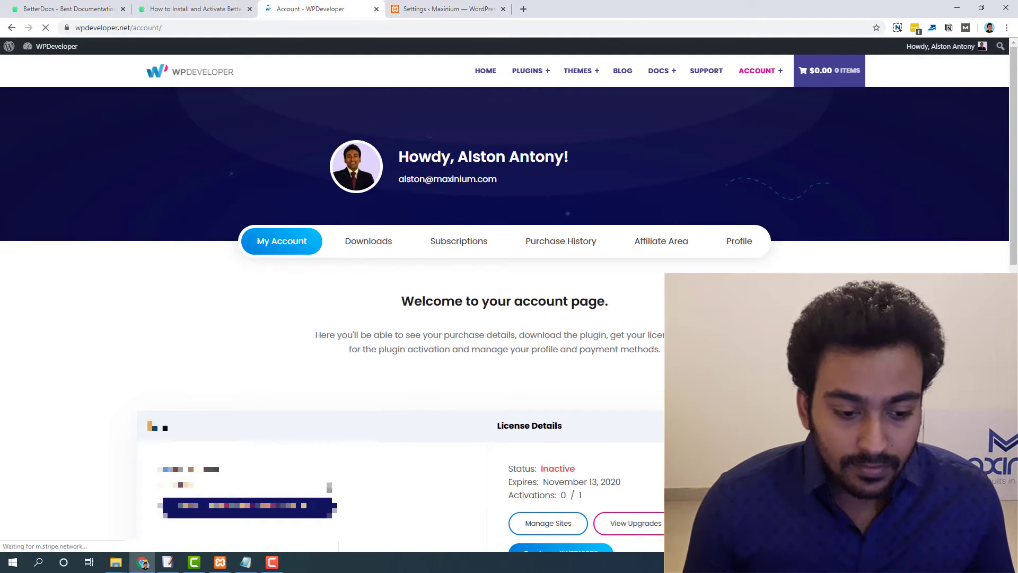
pyautogui.click(436, 6)
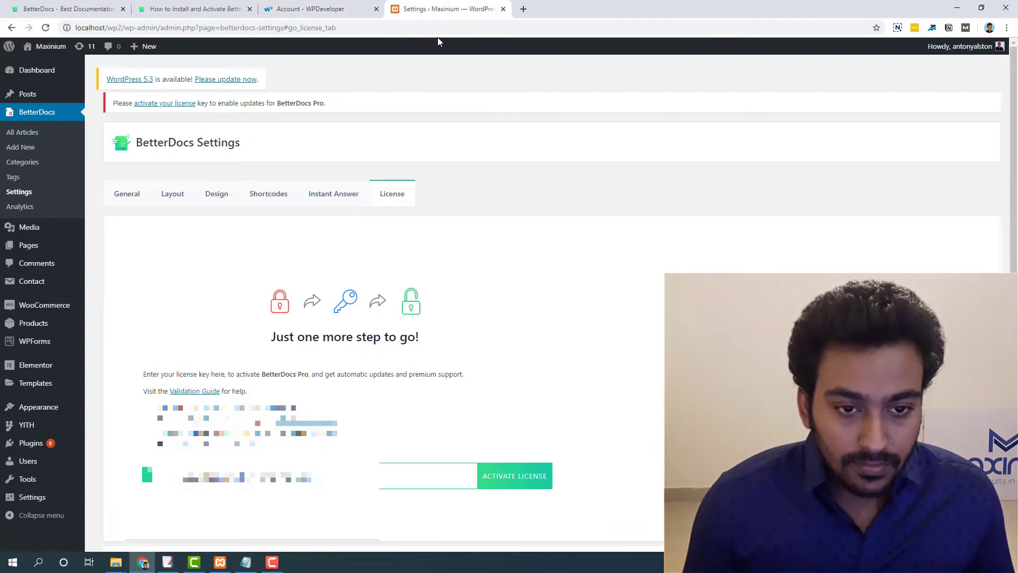
pyautogui.click(307, 9)
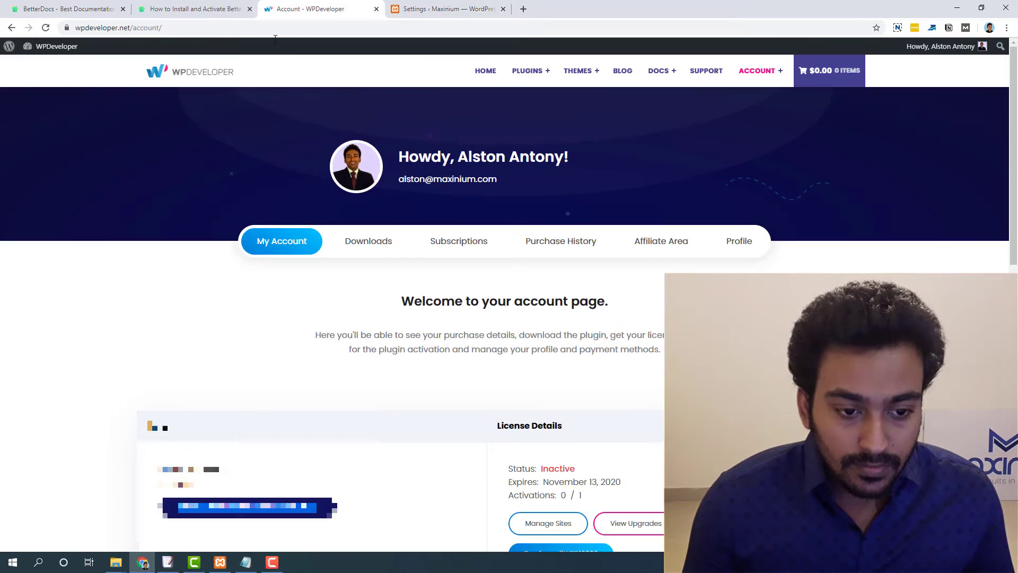
pyautogui.click(419, 7)
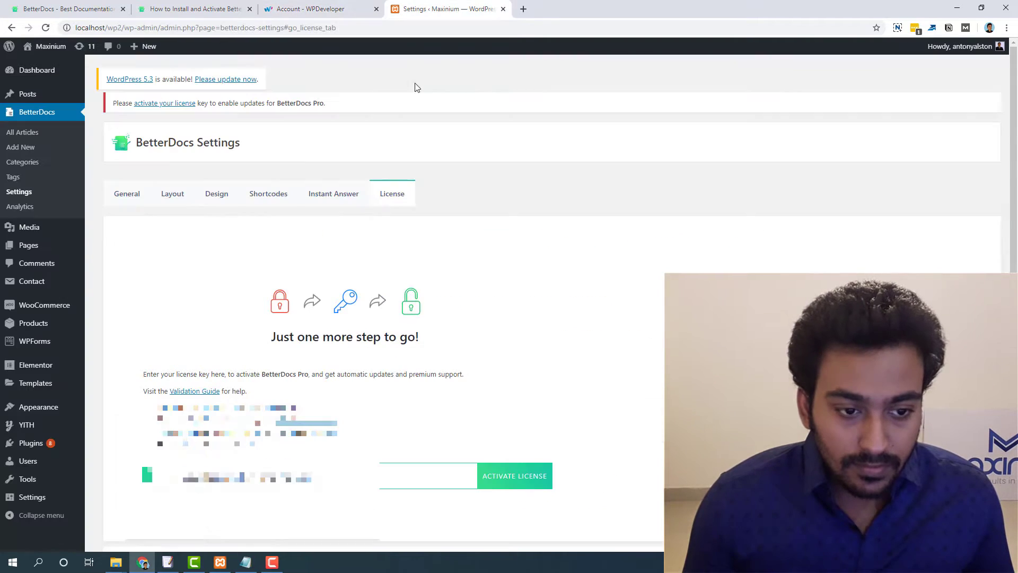
pyautogui.click(514, 475)
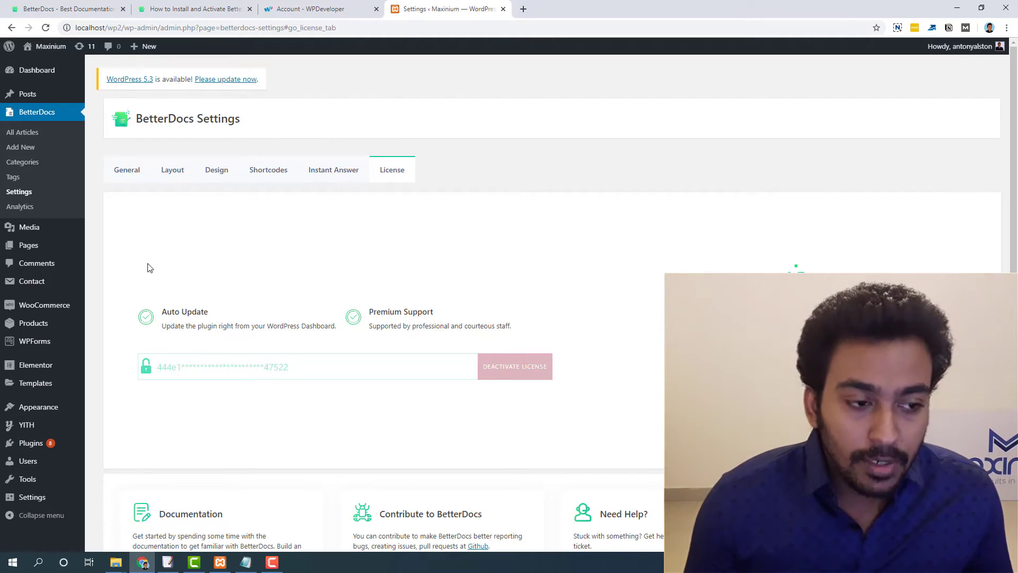
# Keep Analytics From on Everyone with bot analytics excluded, and save the General settings
pyautogui.click(124, 176)
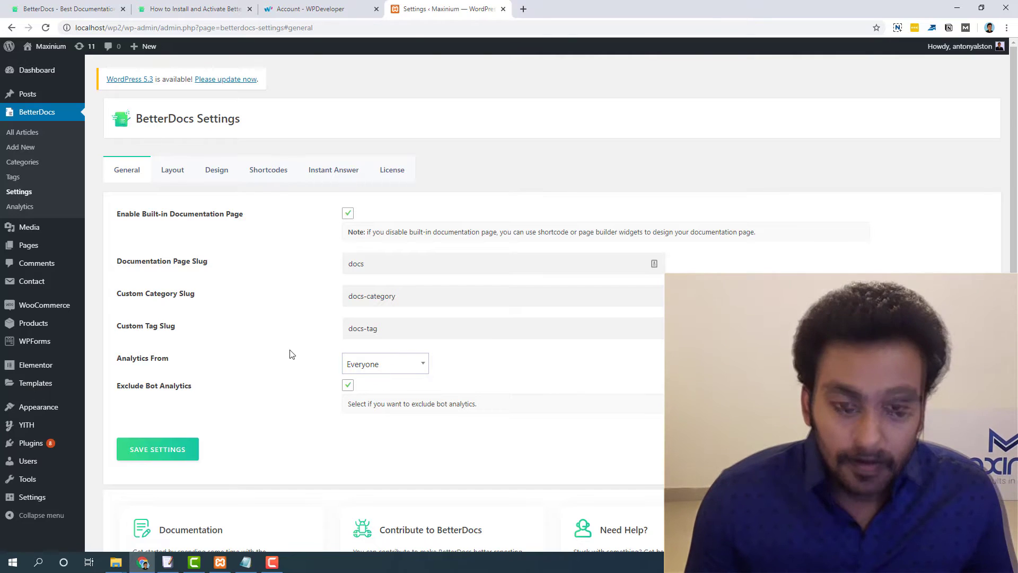
pyautogui.click(372, 375)
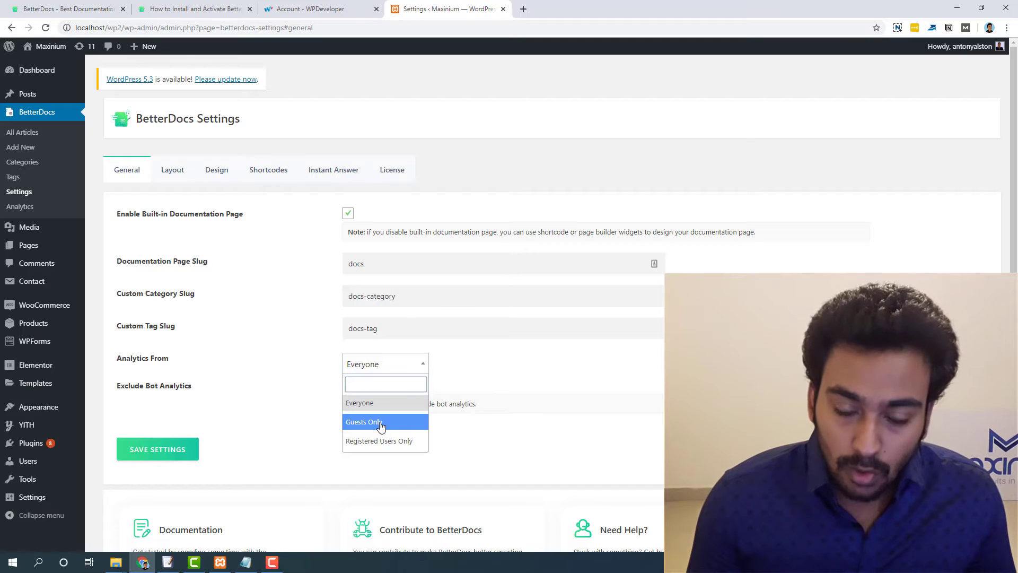
pyautogui.click(297, 377)
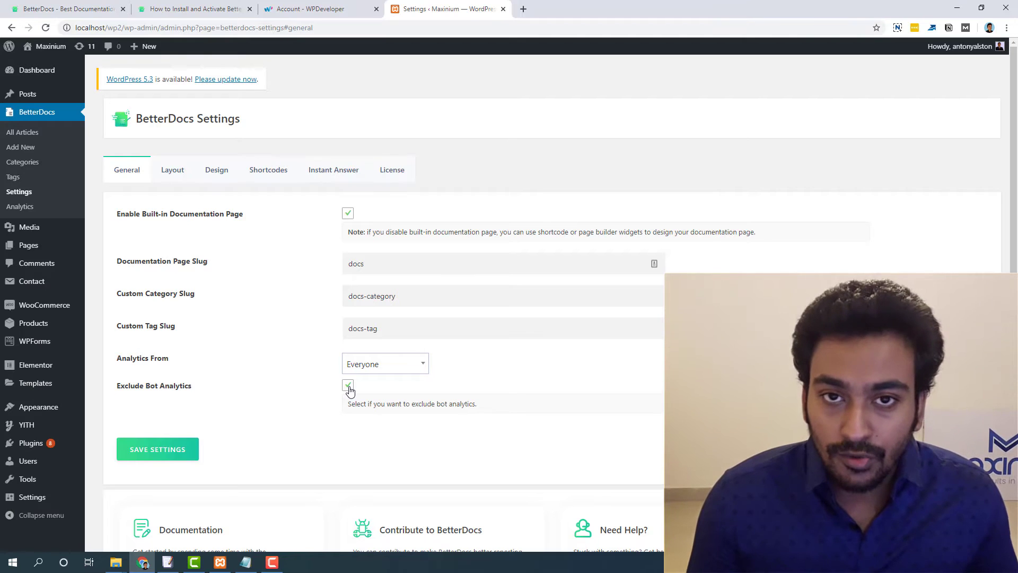
pyautogui.click(169, 460)
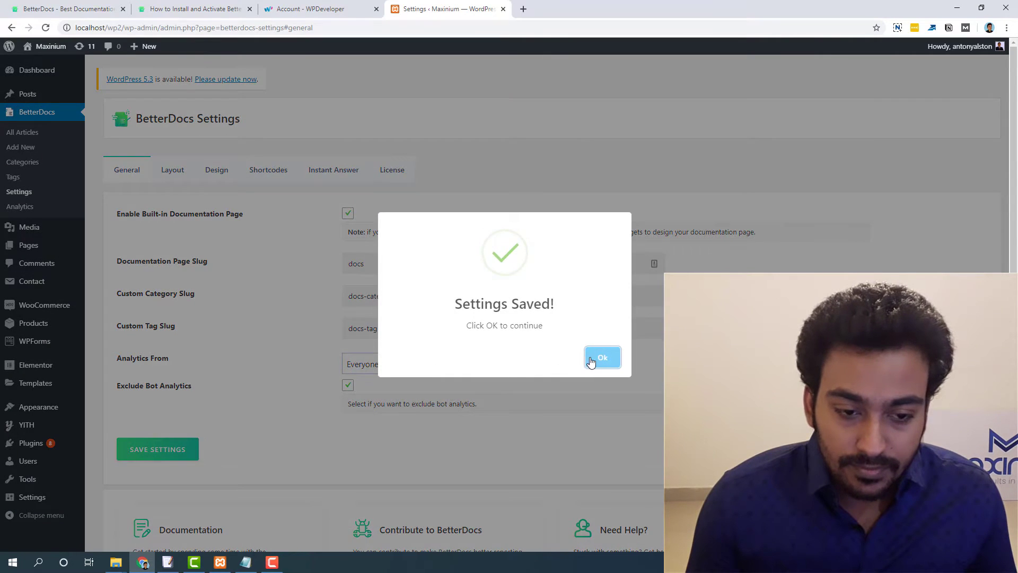
pyautogui.click(589, 358)
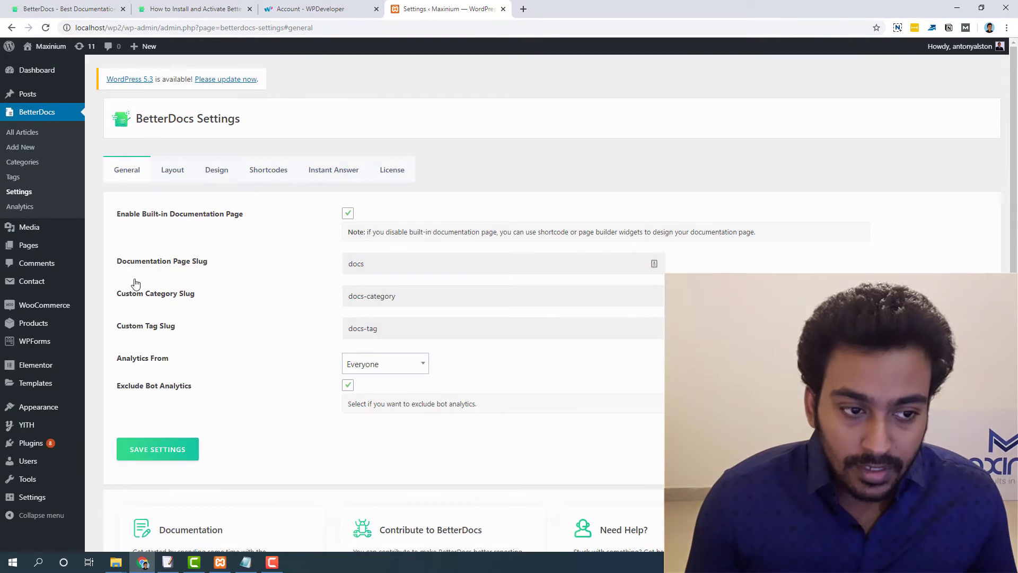
# Scroll through the BetterDocs Layout options for the documentation page and single docs
pyautogui.click(178, 170)
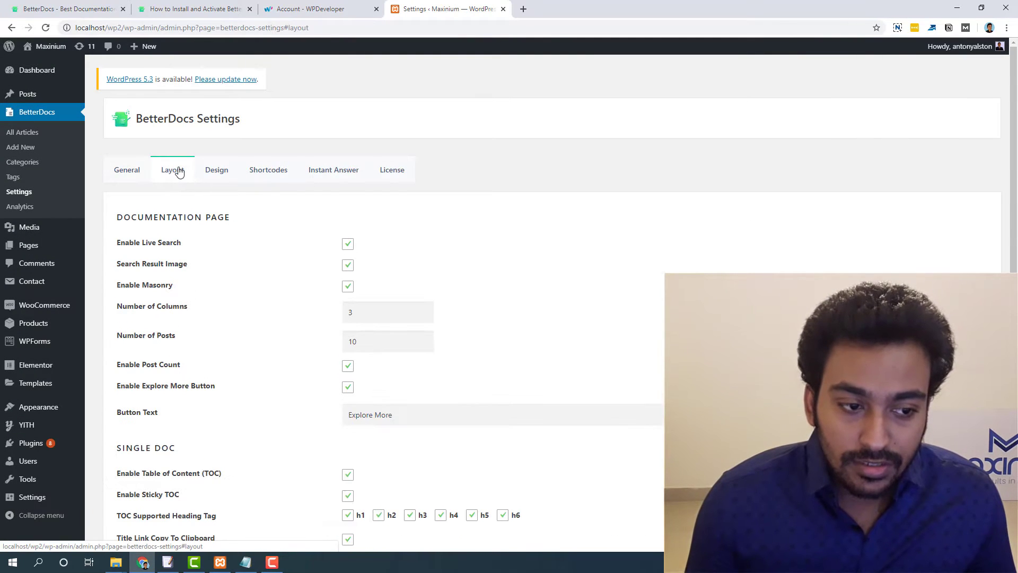
pyautogui.scroll(-1, 203, 229)
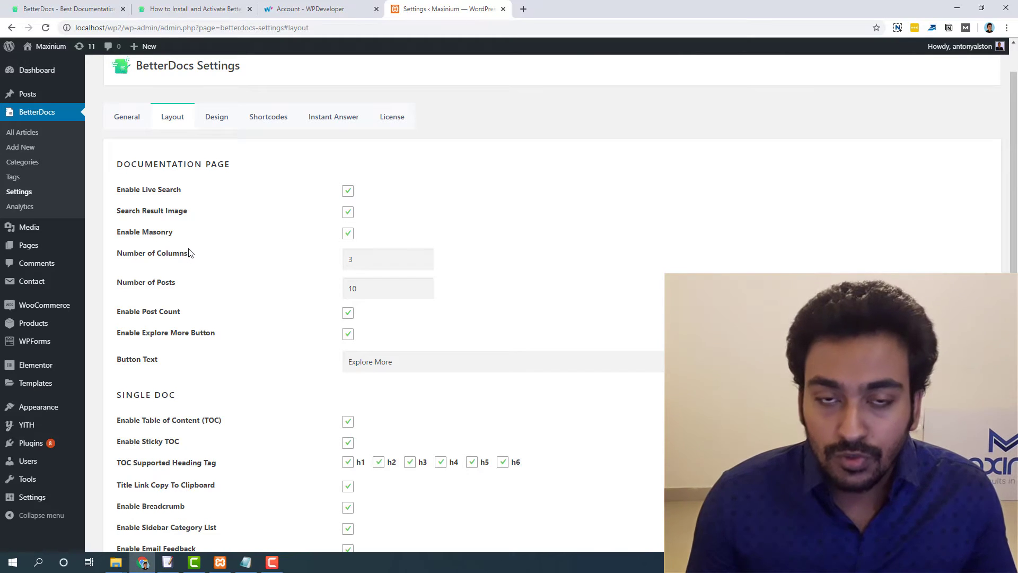
pyautogui.scroll(-1, 189, 253)
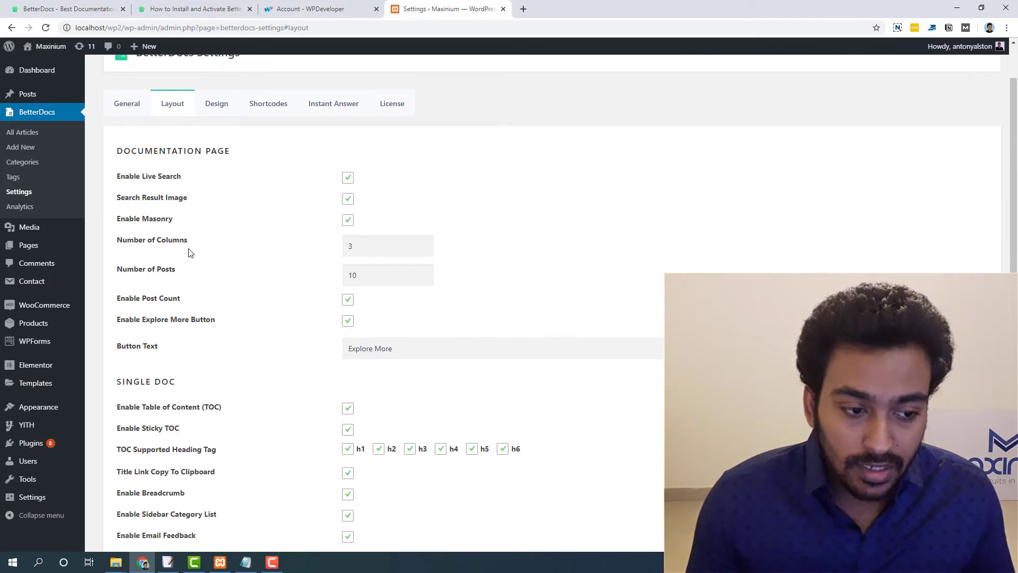
pyautogui.scroll(1, 189, 270)
pyautogui.scroll(-1, 197, 299)
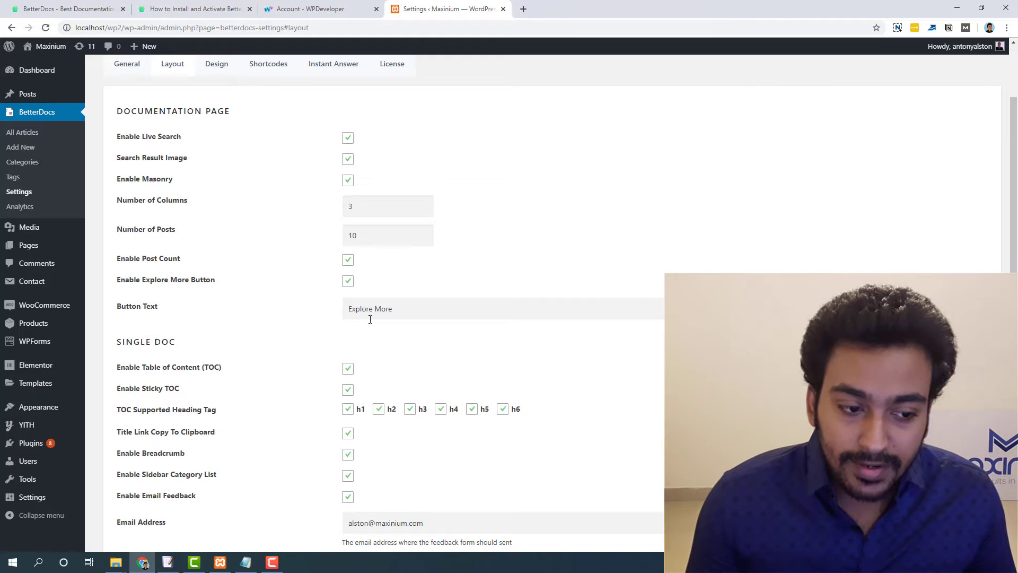
pyautogui.scroll(-2, 370, 319)
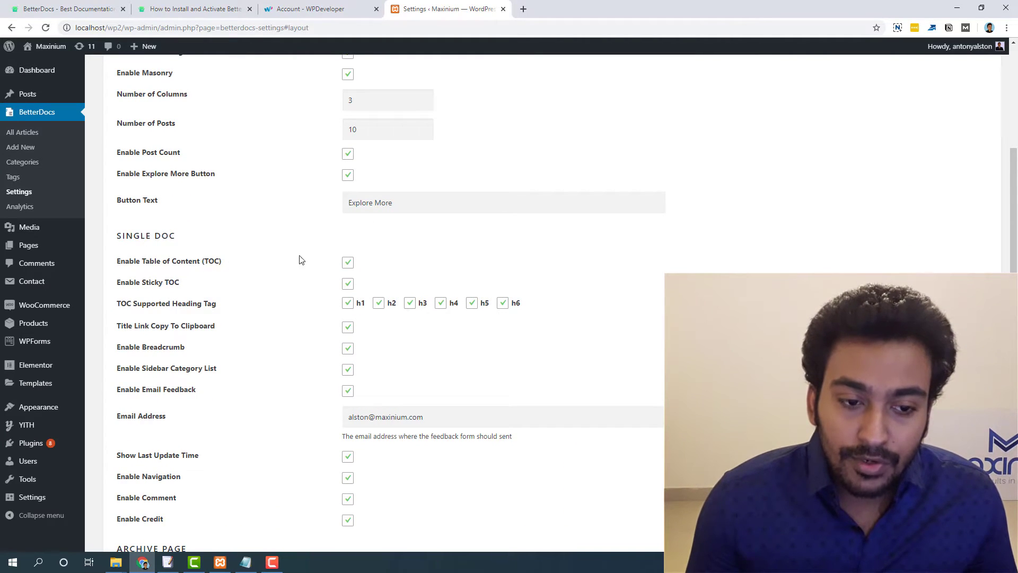
pyautogui.click(349, 262)
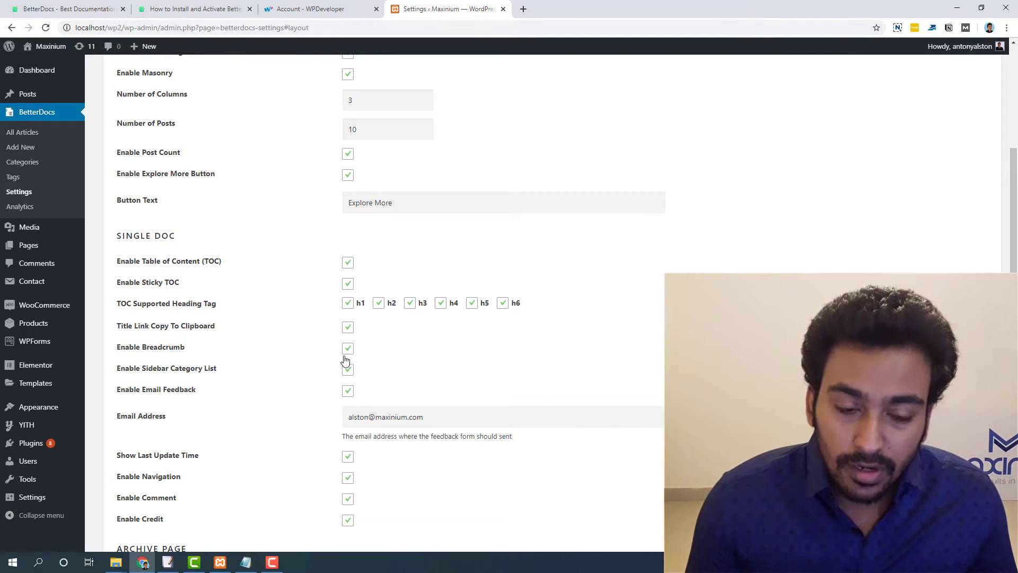
# Compare the Layout options against the How to Install and Activate BetterDocs guide
pyautogui.click(179, 6)
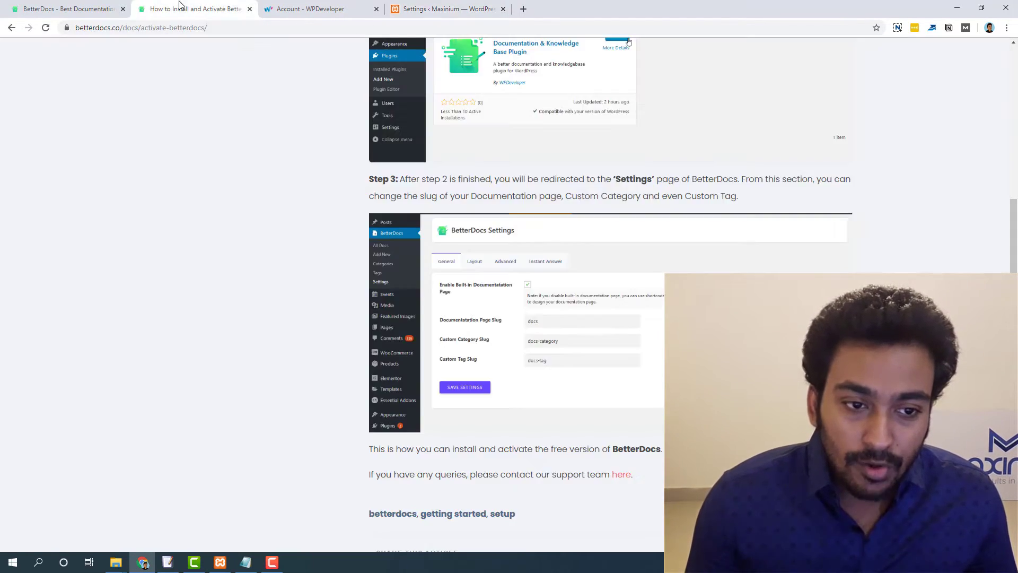
pyautogui.scroll(15, 286, 150)
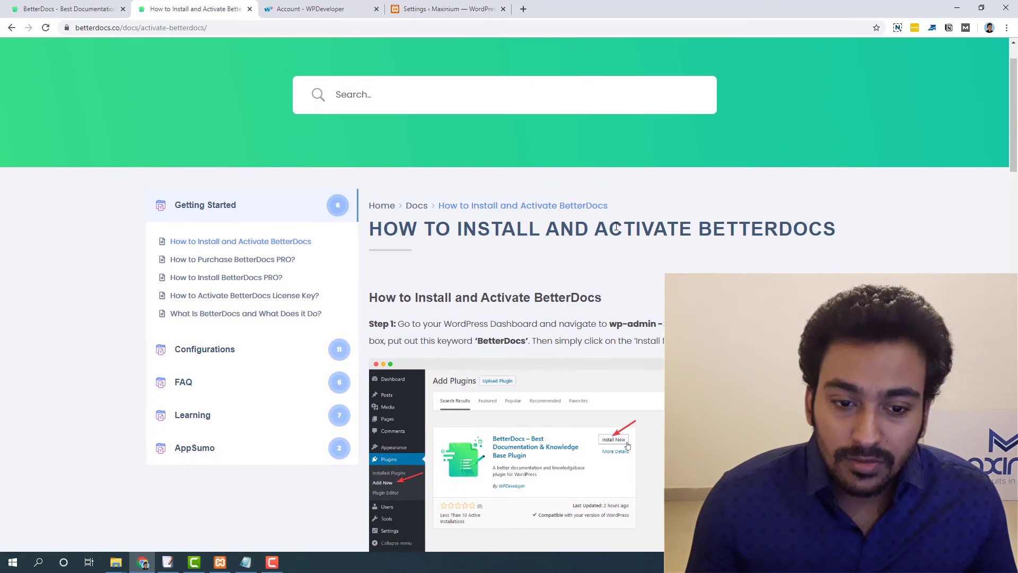
pyautogui.scroll(-6, 616, 250)
pyautogui.click(450, 8)
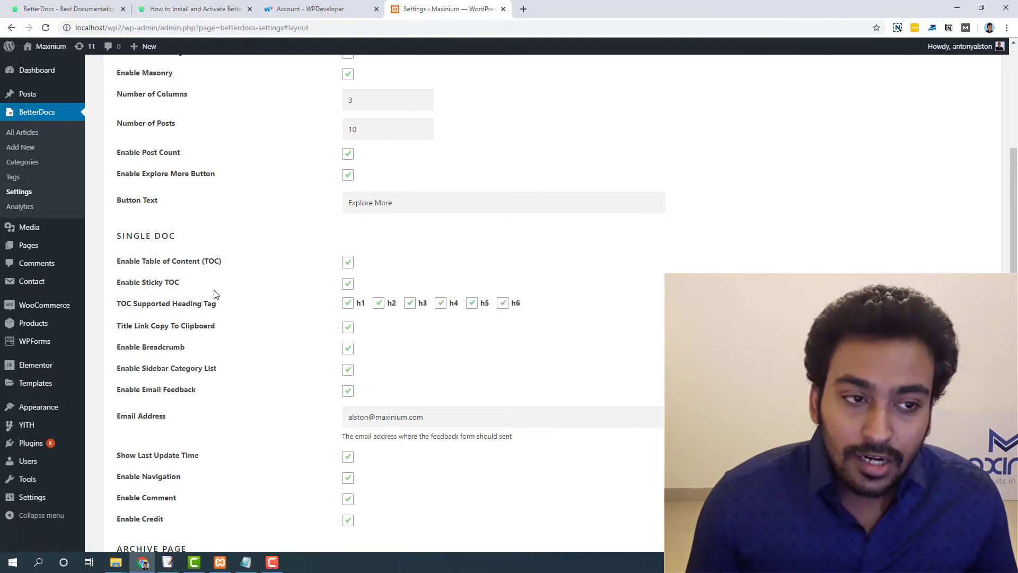
pyautogui.click(193, 9)
pyautogui.scroll(-8, 269, 141)
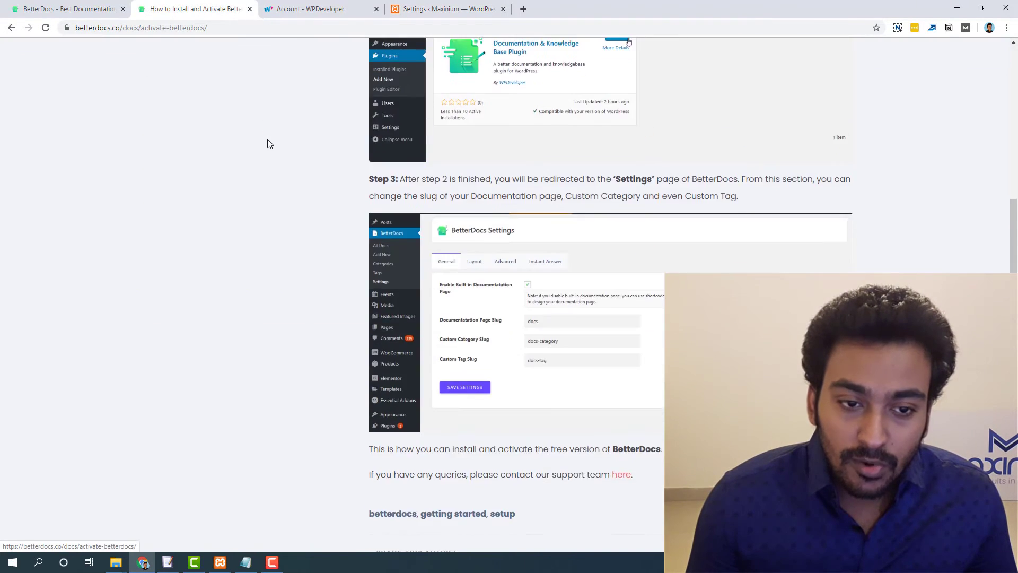
pyautogui.scroll(-10, 268, 140)
pyautogui.click(423, 9)
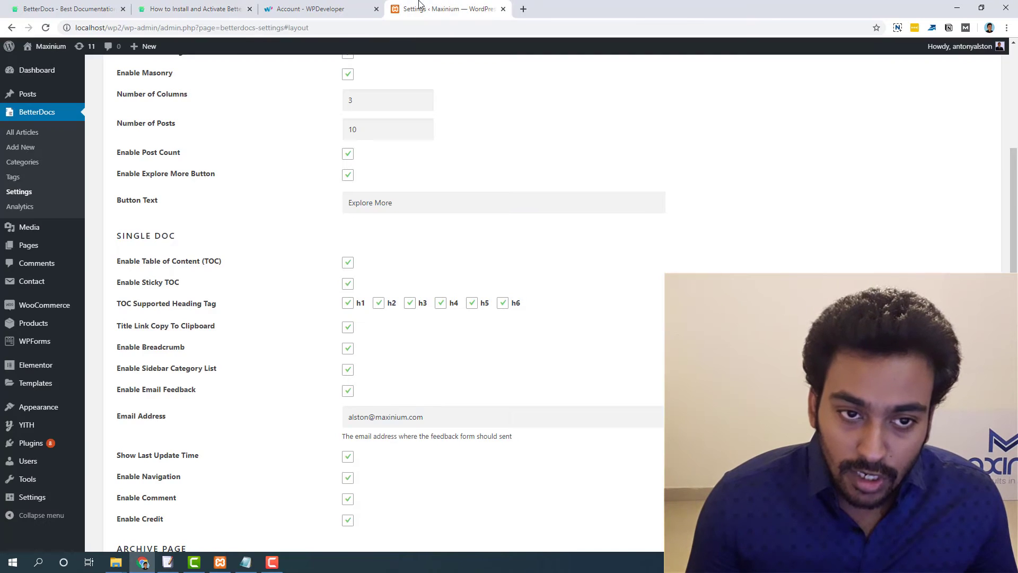
pyautogui.click(178, 8)
pyautogui.click(430, 5)
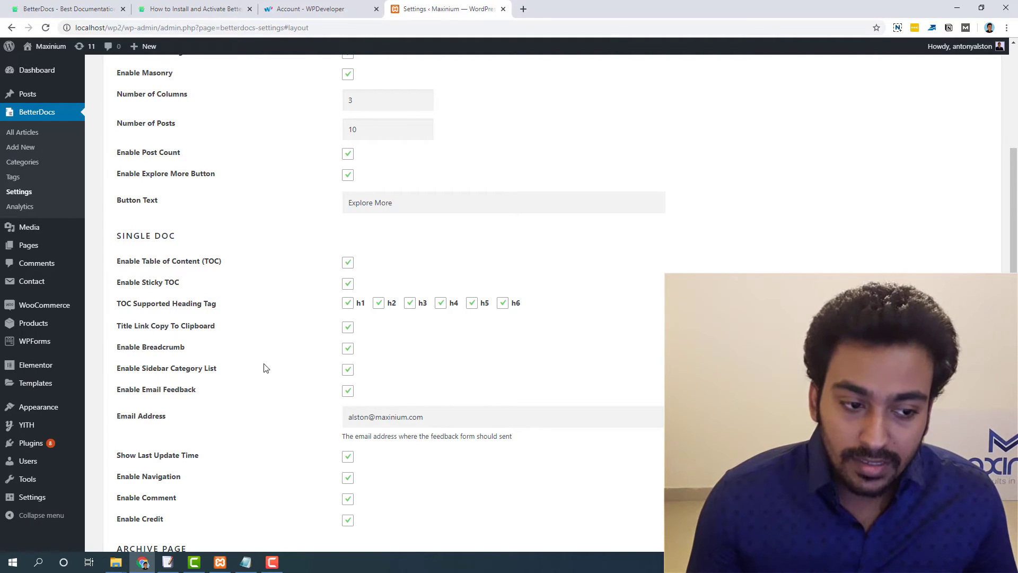
# Save the Layout settings (3 columns, 10 posts, Explore More, sticky TOC h1–h6)
pyautogui.scroll(-1, 285, 322)
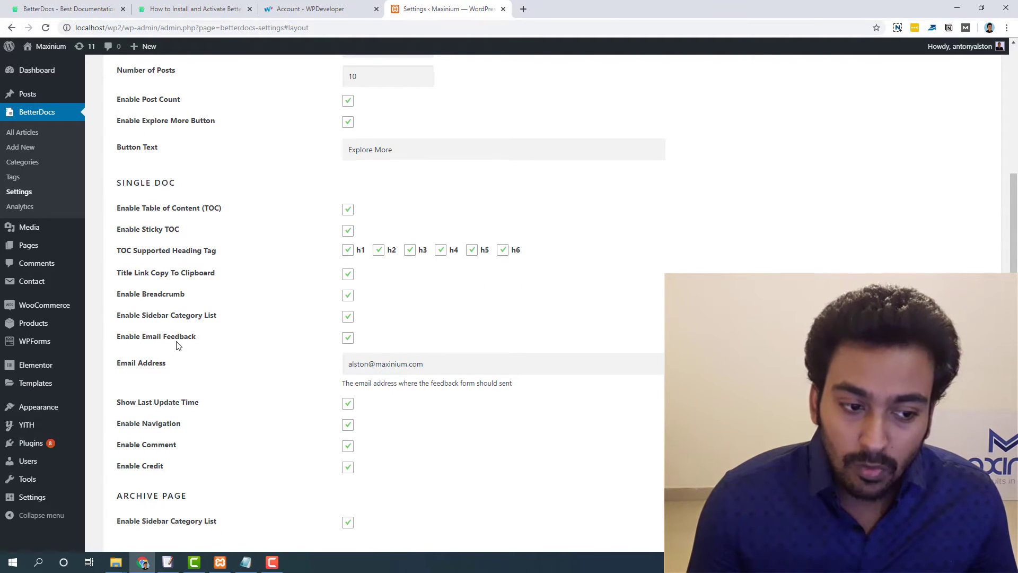
pyautogui.scroll(-3, 255, 334)
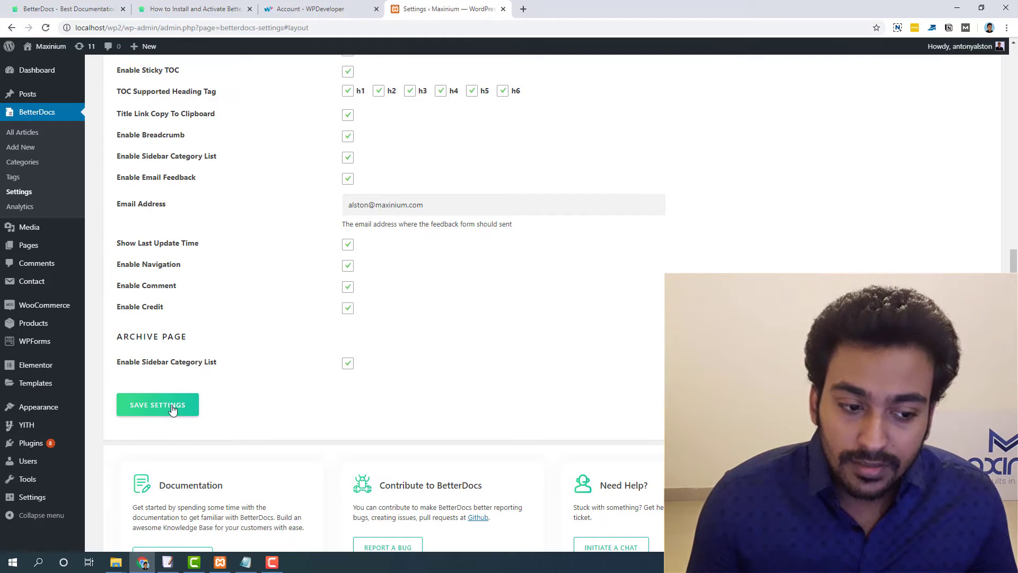
pyautogui.scroll(5, 586, 383)
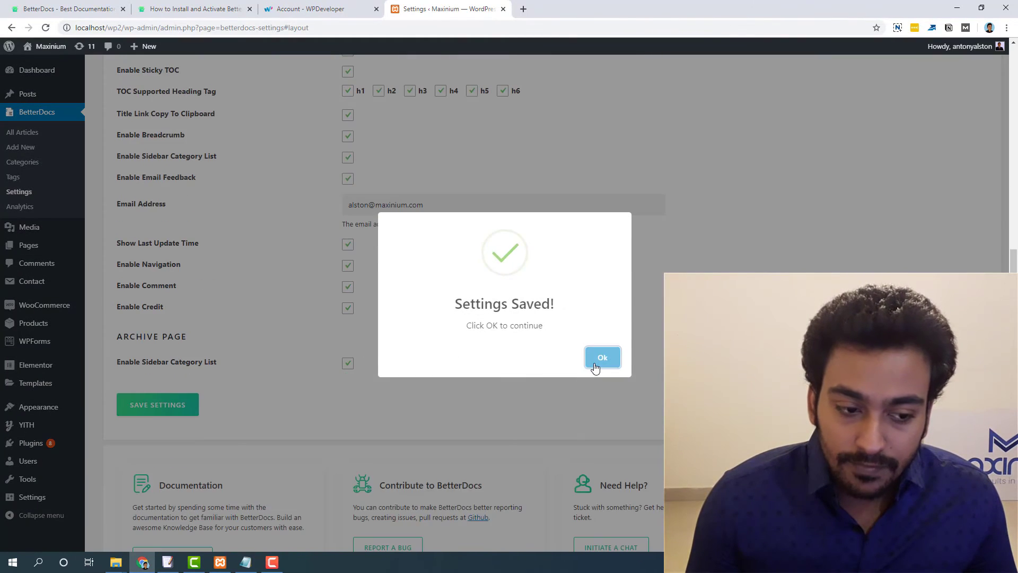
pyautogui.click(594, 361)
pyautogui.scroll(5, 561, 366)
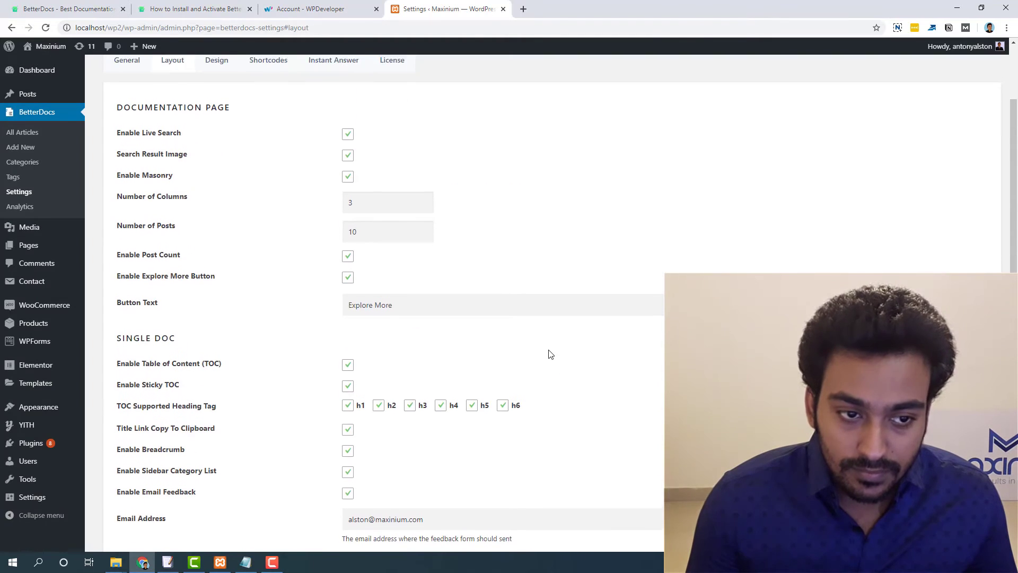
pyautogui.scroll(2, 550, 354)
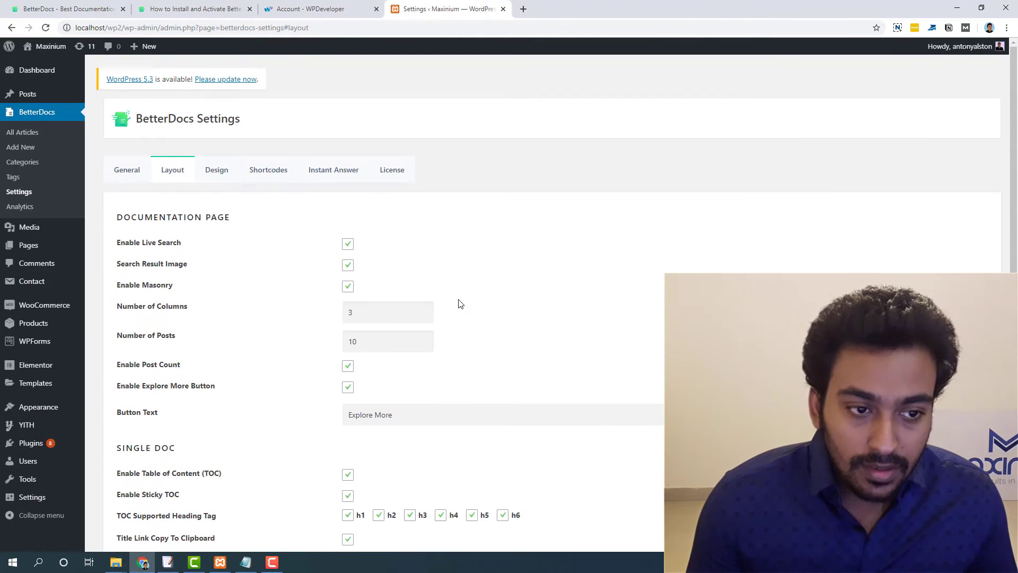
# Launch the BetterDocs customizer from the Design settings and open its Docs Page section
pyautogui.click(218, 169)
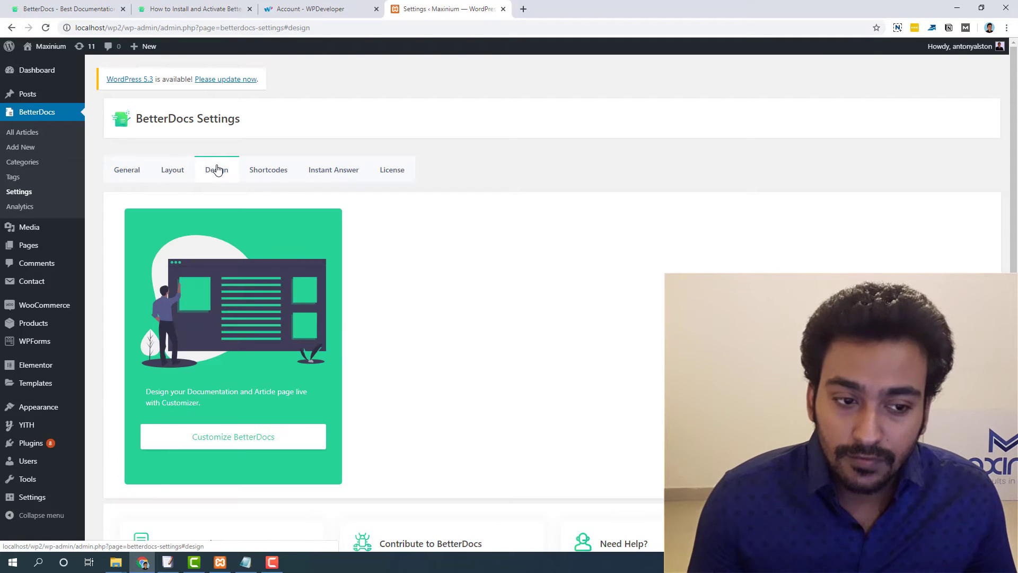
pyautogui.scroll(-2, 389, 211)
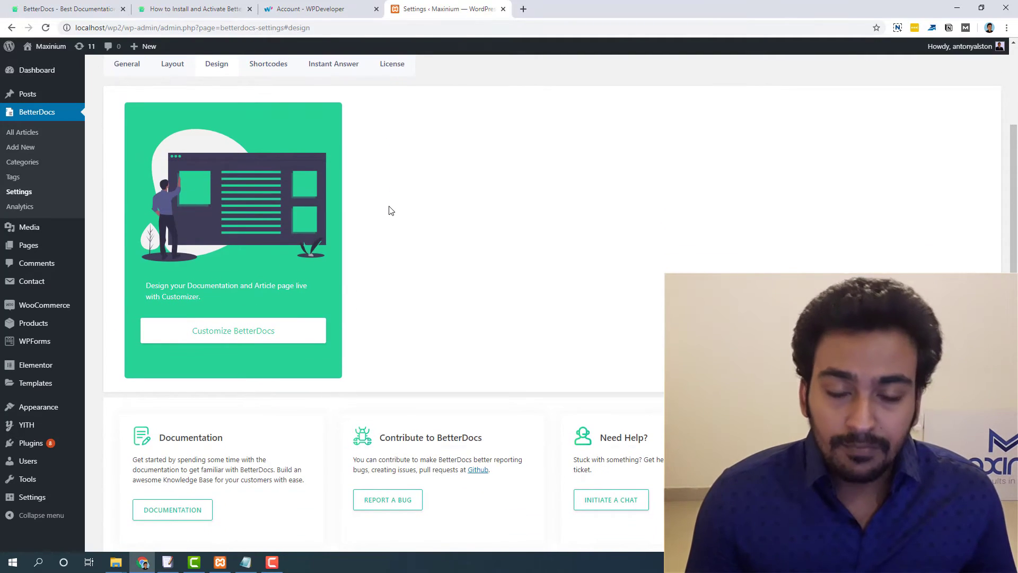
pyautogui.click(270, 338)
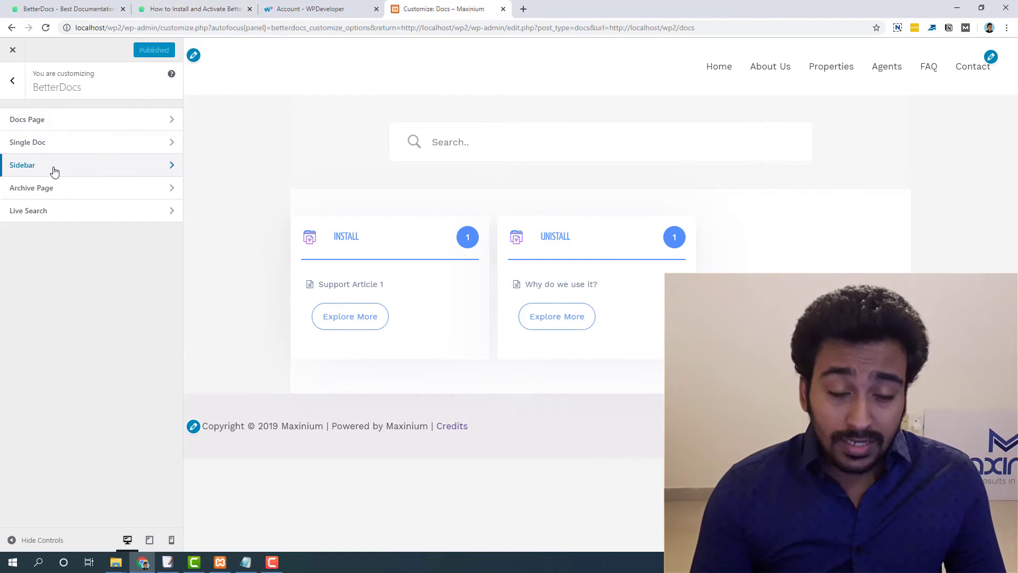
pyautogui.click(180, 6)
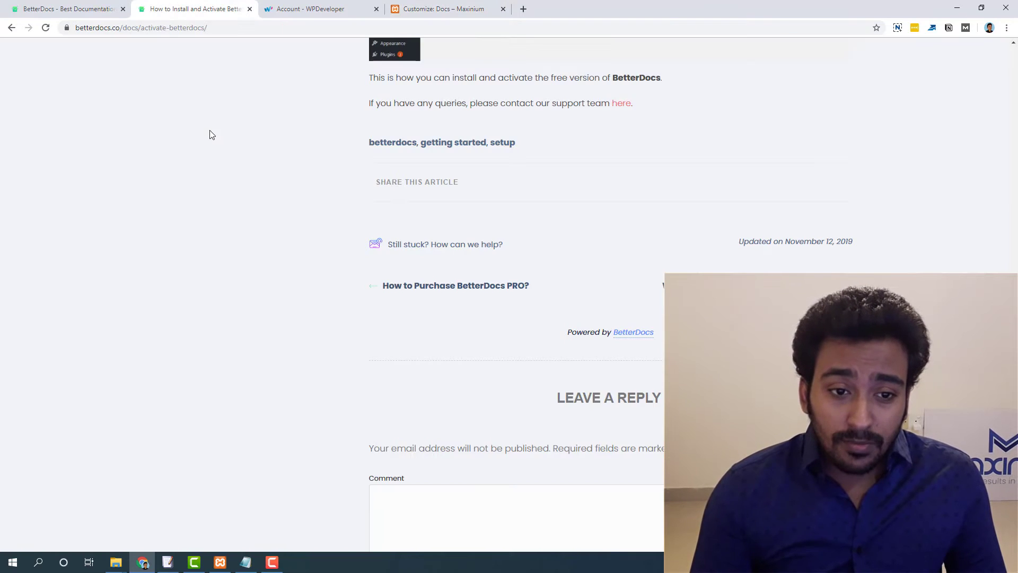
pyautogui.scroll(10, 209, 132)
pyautogui.scroll(8, 209, 153)
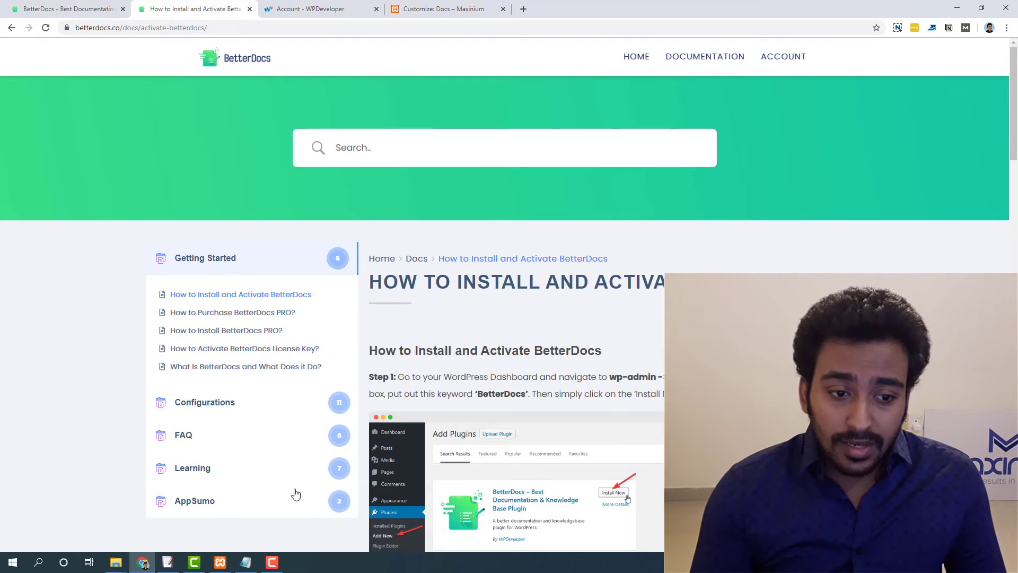
pyautogui.click(457, 6)
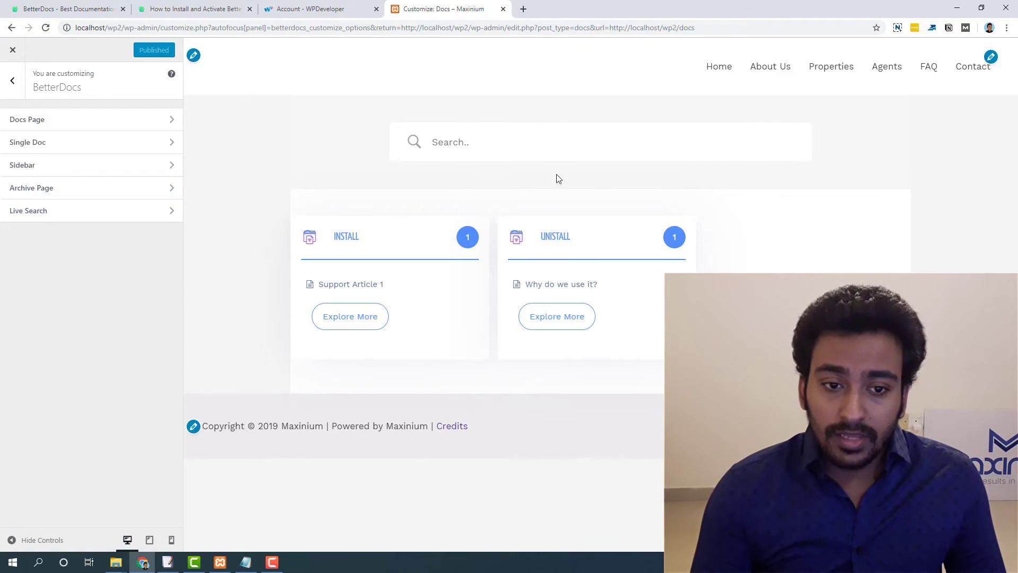
pyautogui.click(82, 125)
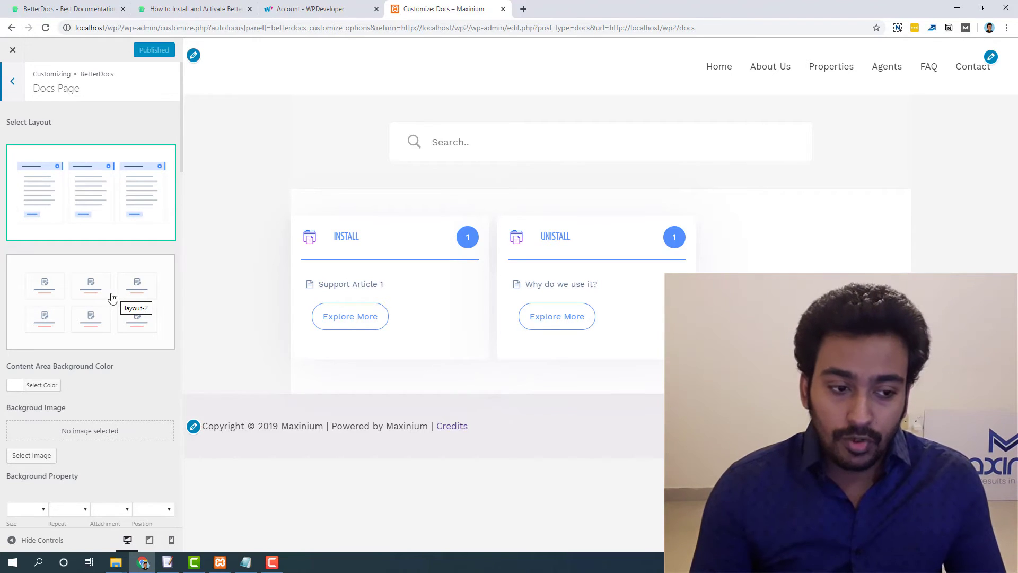
# Select the layout-2 grid and review 50/0/50/0 padding, 1600px max width, 15px column spacing
pyautogui.click(92, 322)
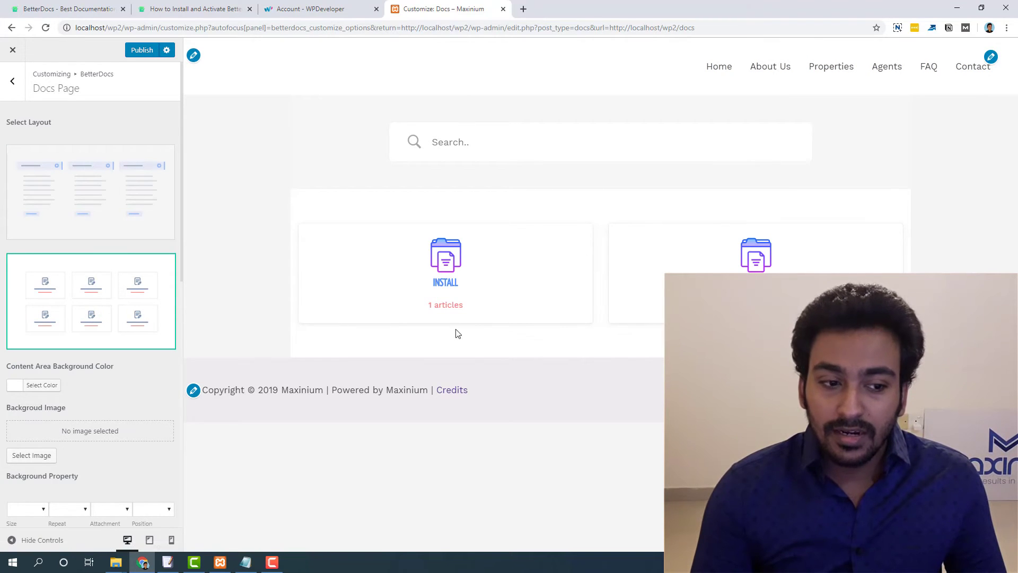
pyautogui.scroll(-3, 58, 308)
pyautogui.scroll(-4, 83, 272)
pyautogui.scroll(3, 82, 273)
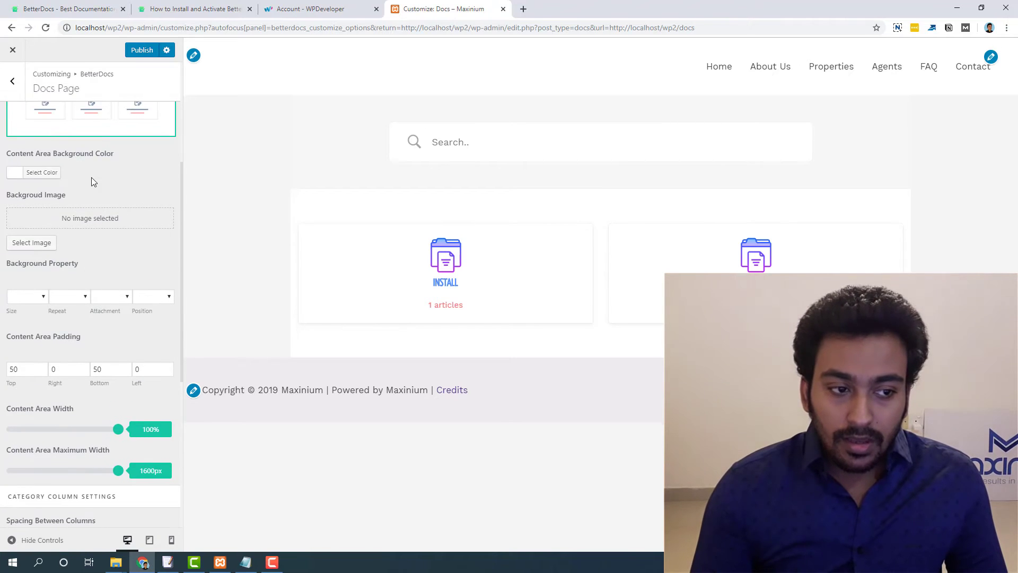
pyautogui.scroll(2, 87, 186)
pyautogui.scroll(-2, 65, 279)
pyautogui.scroll(-2, 65, 280)
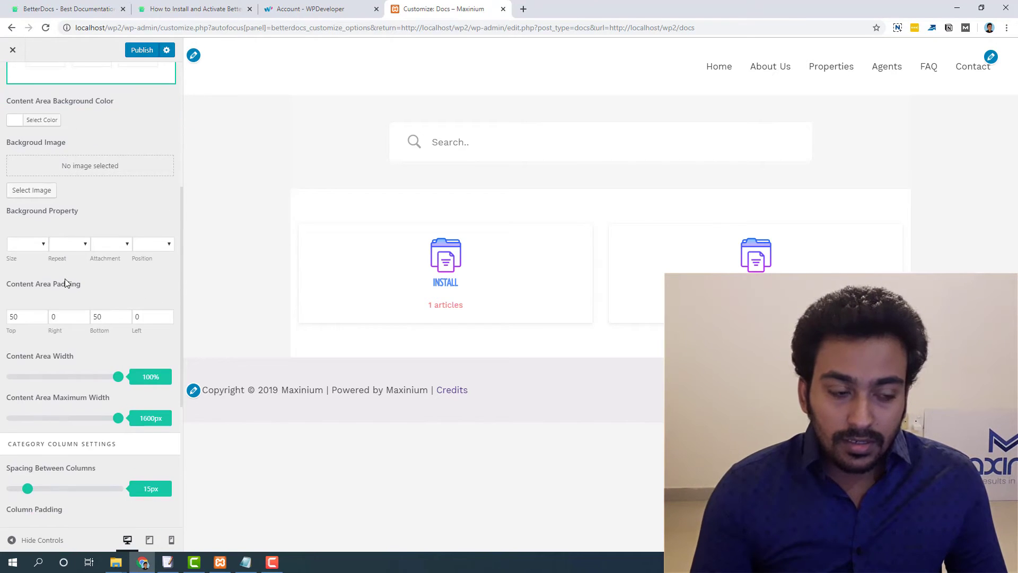
pyautogui.scroll(-2, 70, 244)
pyautogui.scroll(-1, 72, 257)
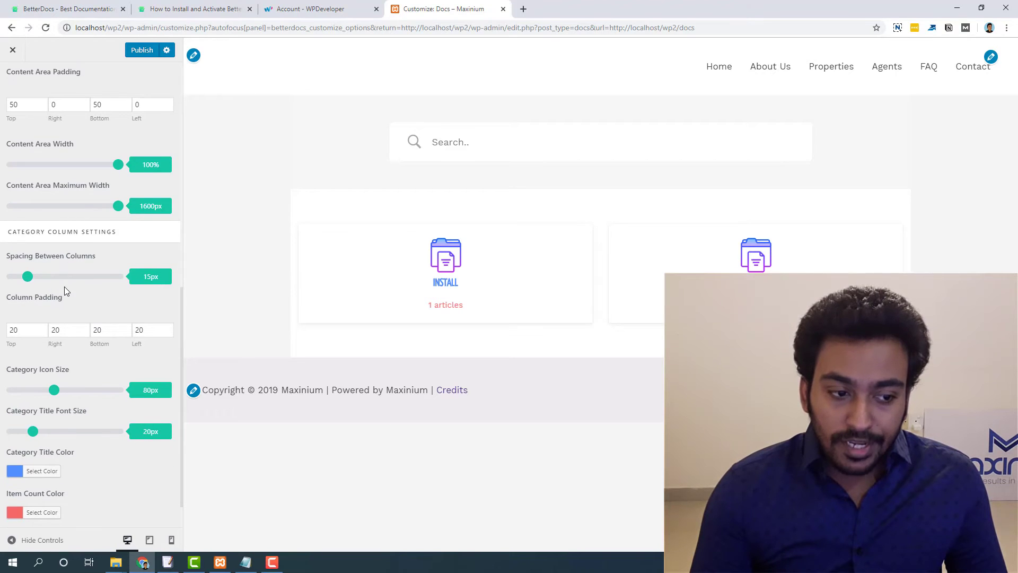
pyautogui.scroll(-1, 64, 287)
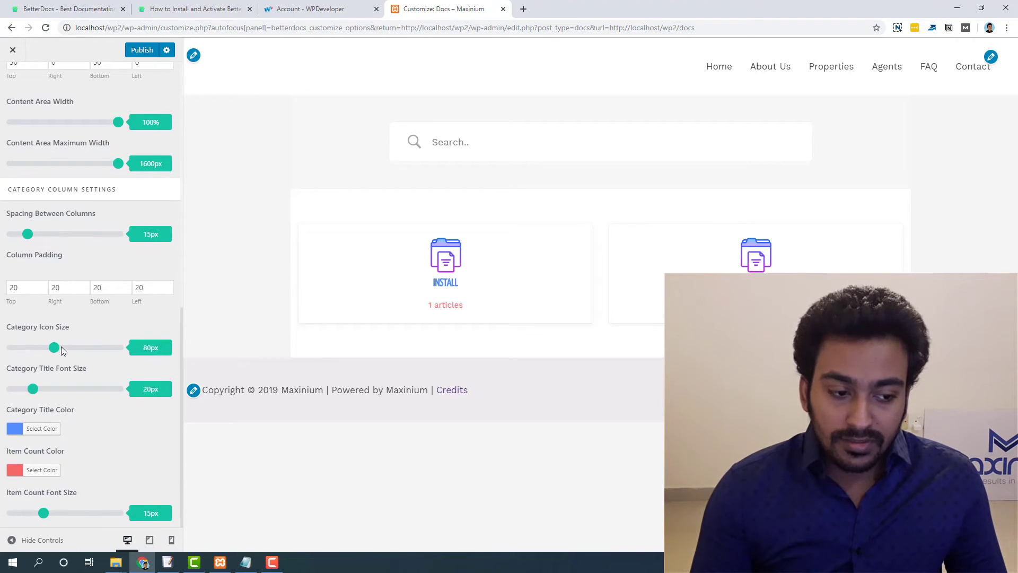
pyautogui.scroll(10, 50, 261)
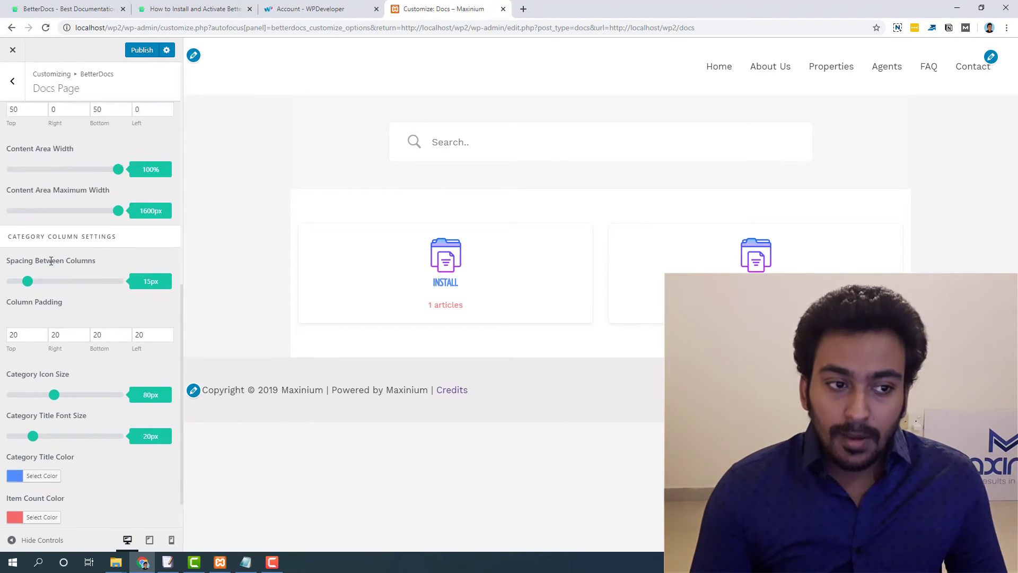
# Open Single Doc settings and preview Support Article 1 from the INSTALL category
pyautogui.click(21, 84)
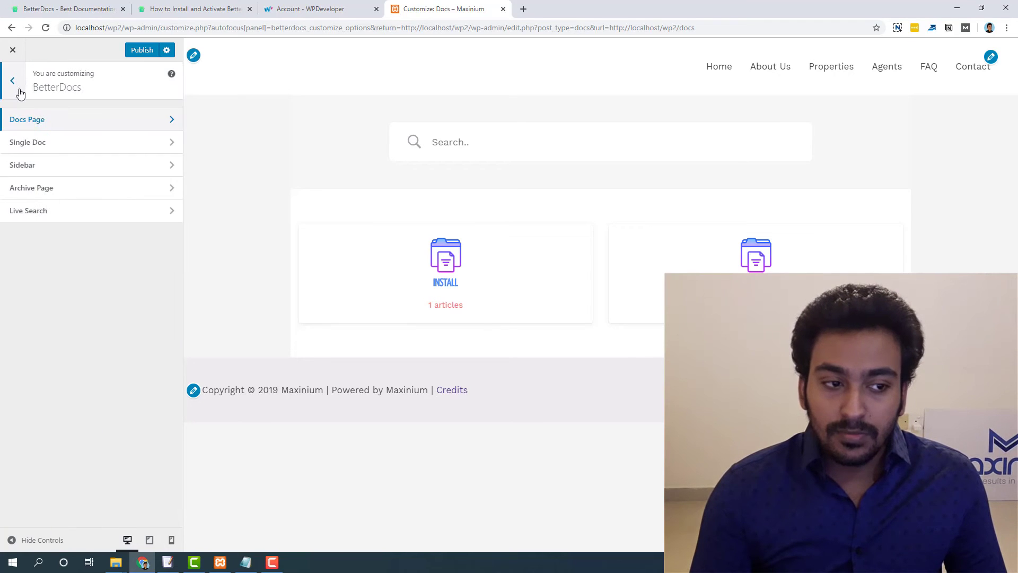
pyautogui.click(46, 151)
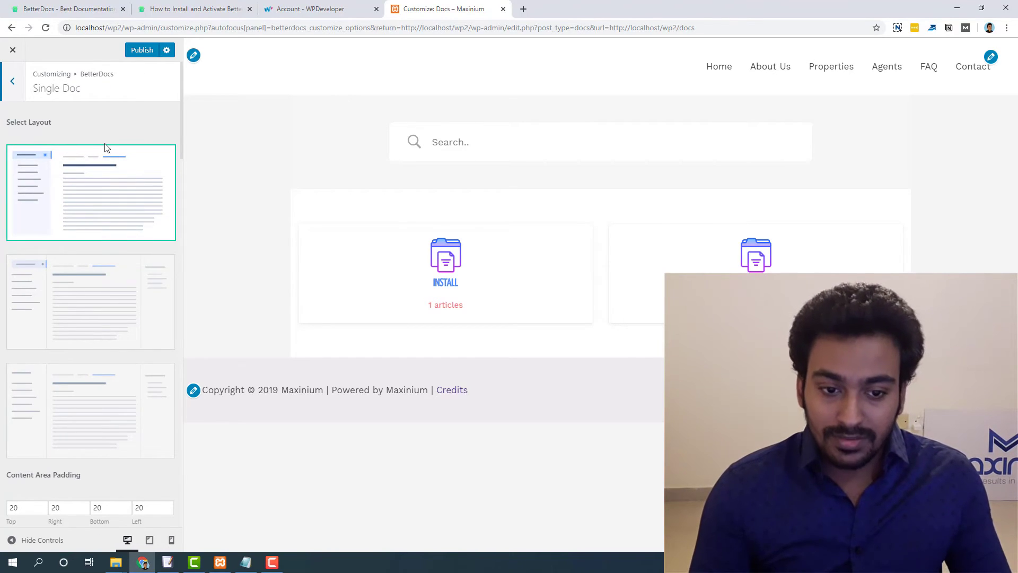
pyautogui.click(438, 271)
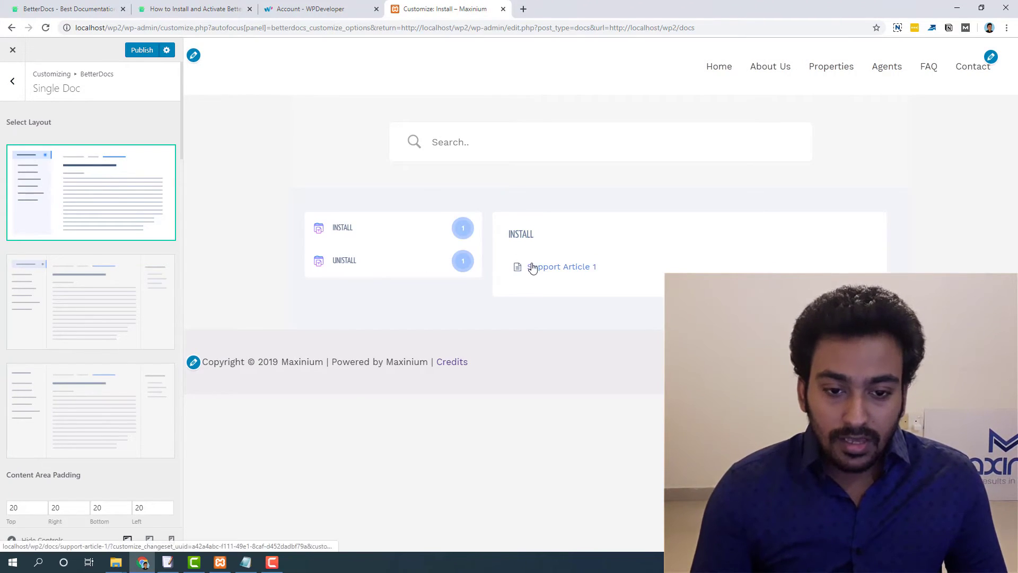
pyautogui.click(536, 268)
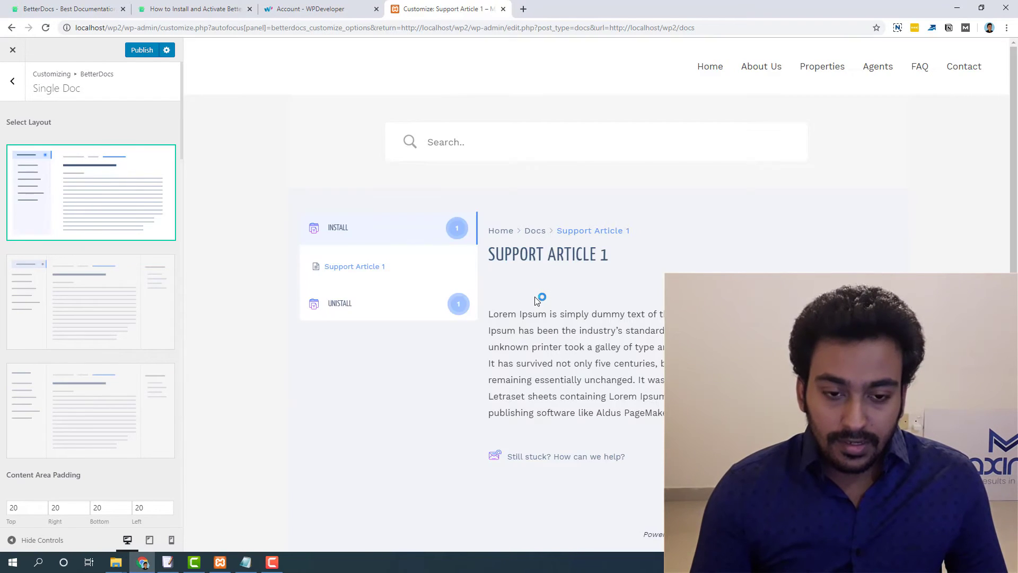
# Try the second single doc layout, then apply the third one
pyautogui.click(70, 295)
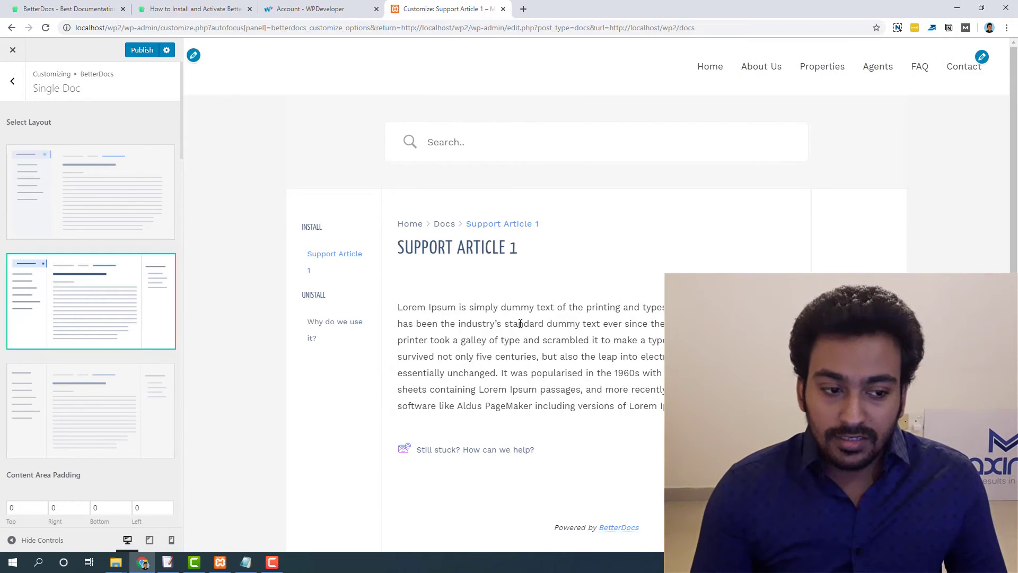
pyautogui.scroll(-1, 85, 316)
pyautogui.scroll(-1, 85, 317)
pyautogui.click(88, 312)
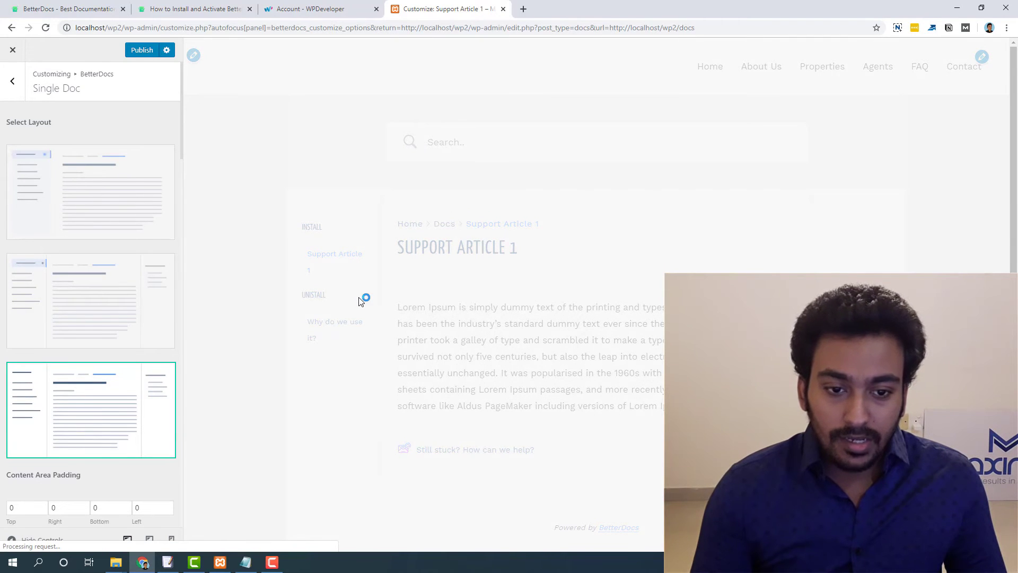
pyautogui.scroll(-4, 63, 301)
pyautogui.scroll(-12, 63, 301)
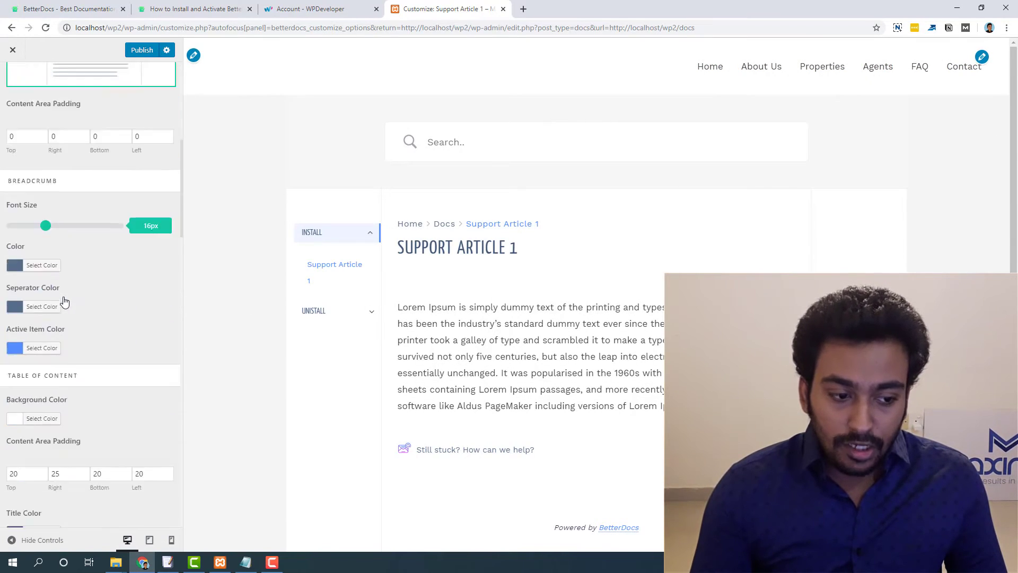
pyautogui.scroll(15, 21, 98)
pyautogui.scroll(3, 15, 110)
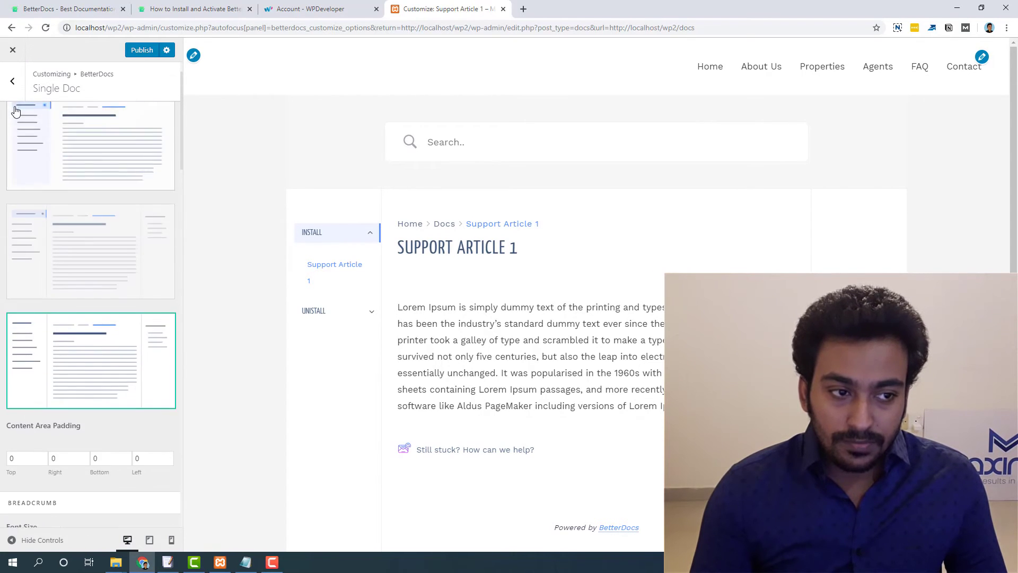
# Look over the BetterDocs Sidebar and Archive Page customizer settings
pyautogui.click(13, 81)
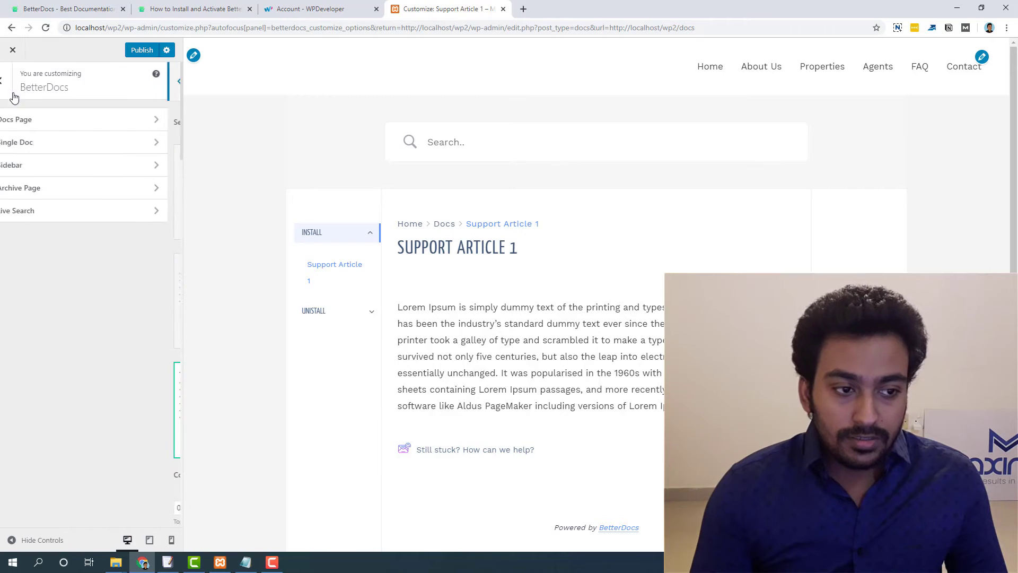
pyautogui.click(37, 165)
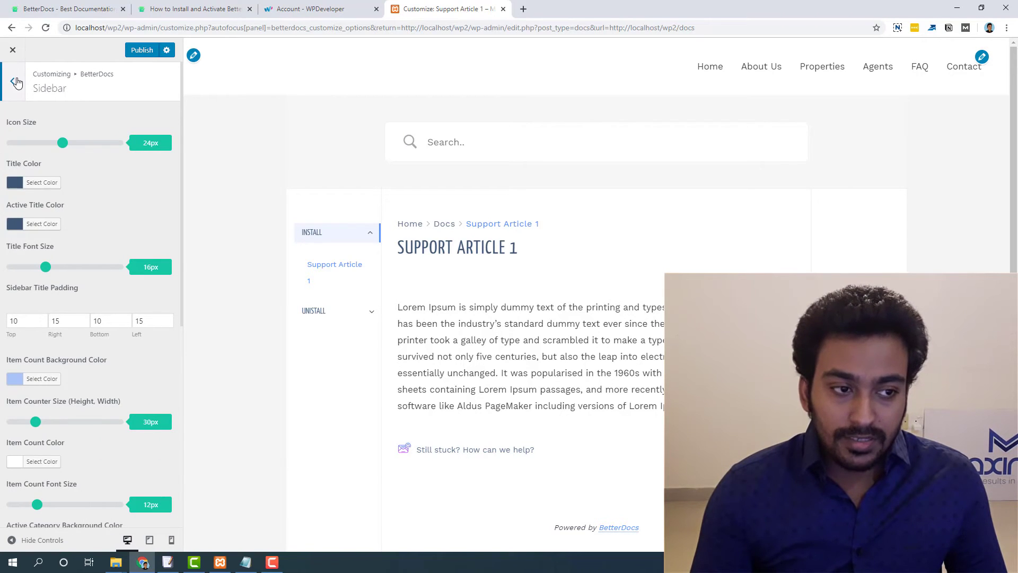
pyautogui.click(16, 84)
pyautogui.click(46, 189)
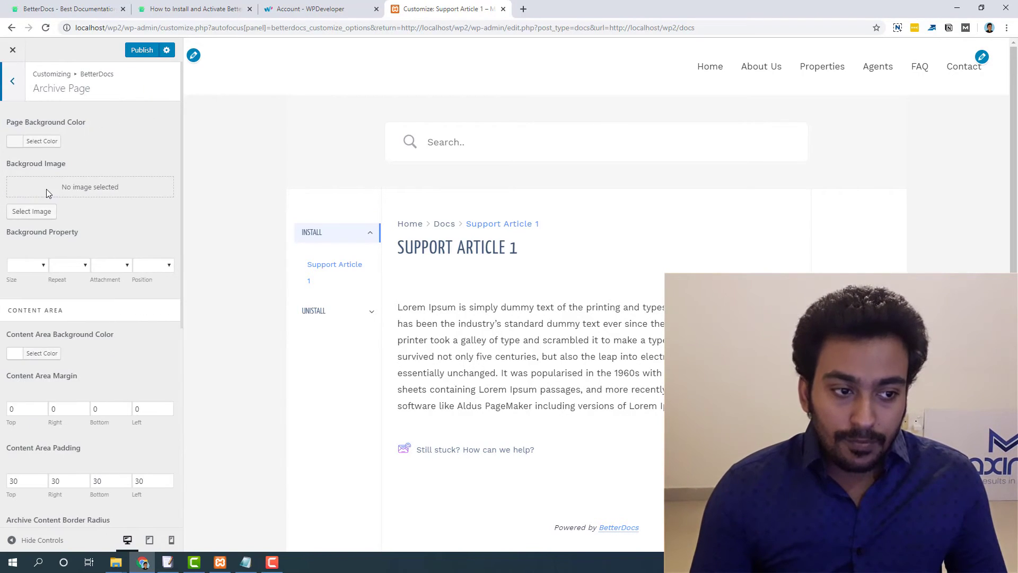
pyautogui.scroll(-7, 49, 194)
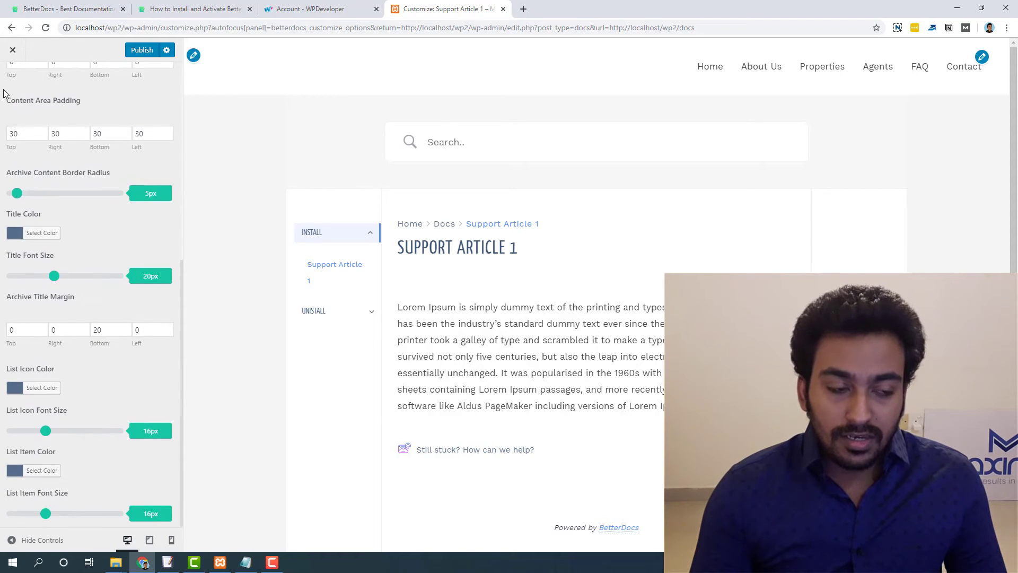
pyautogui.scroll(7, 4, 93)
# Set the Live Search background colour to purple #8224e3
pyautogui.click(12, 83)
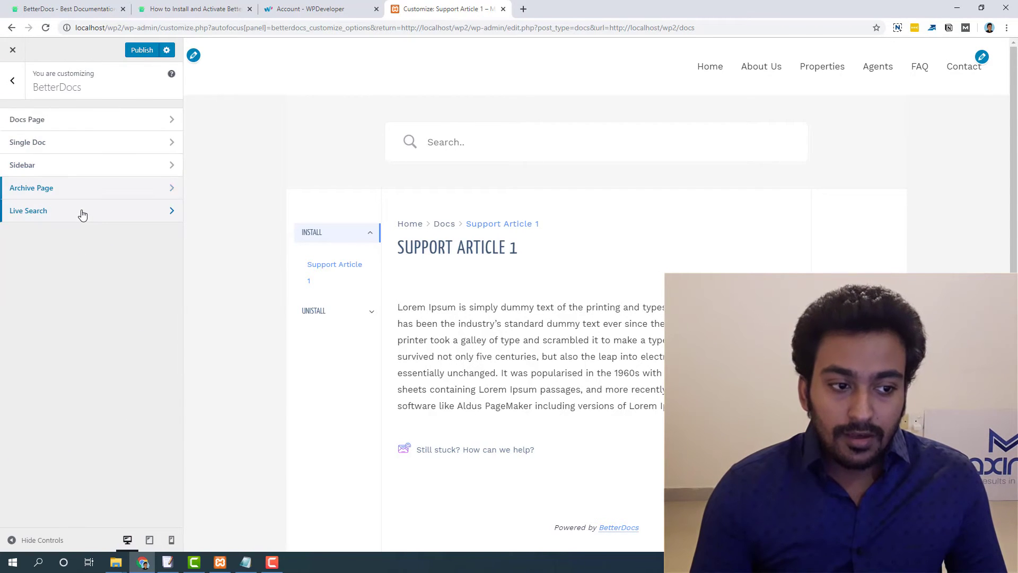
pyautogui.click(82, 212)
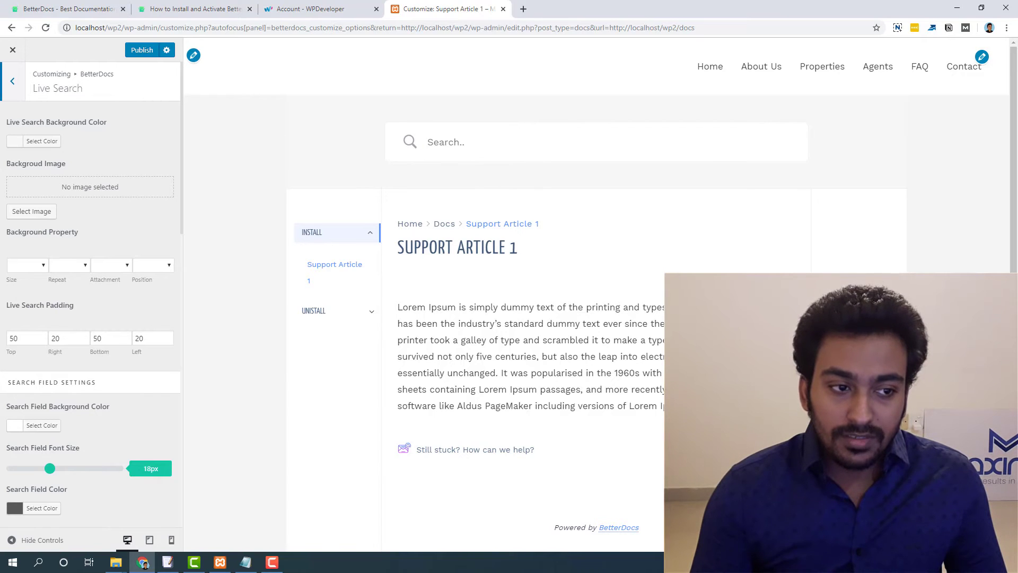
pyautogui.click(28, 139)
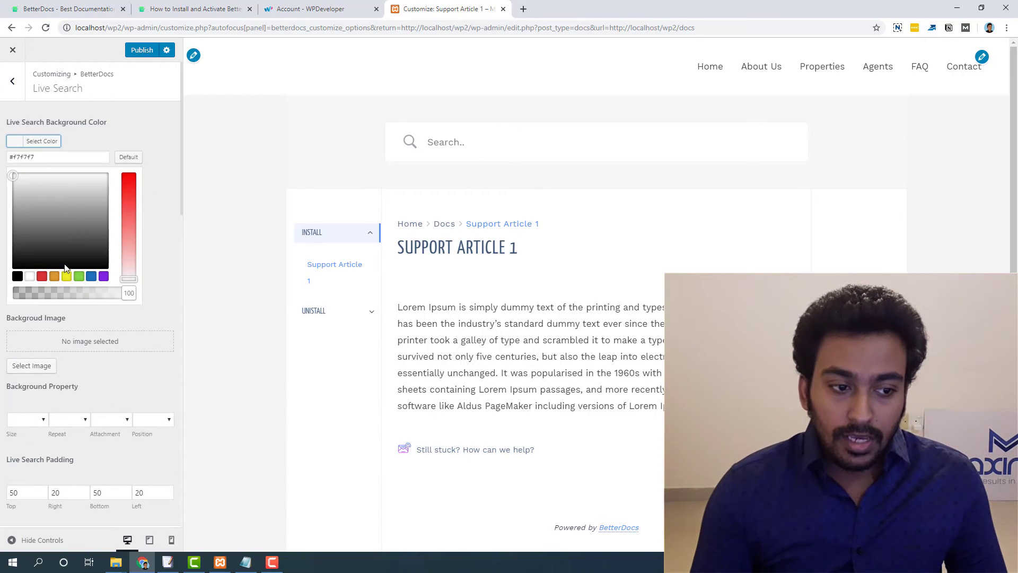
pyautogui.click(104, 277)
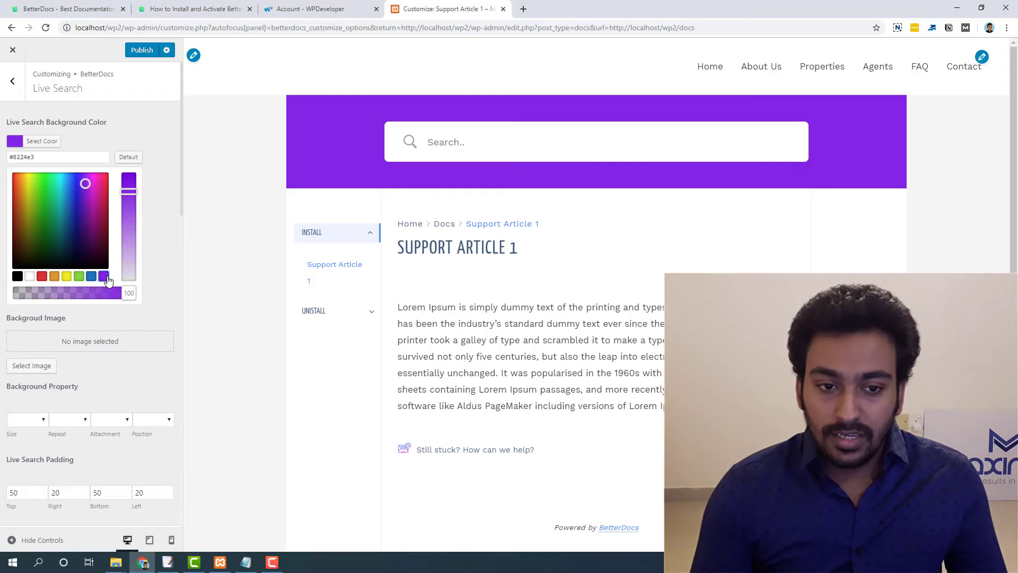
pyautogui.click(147, 149)
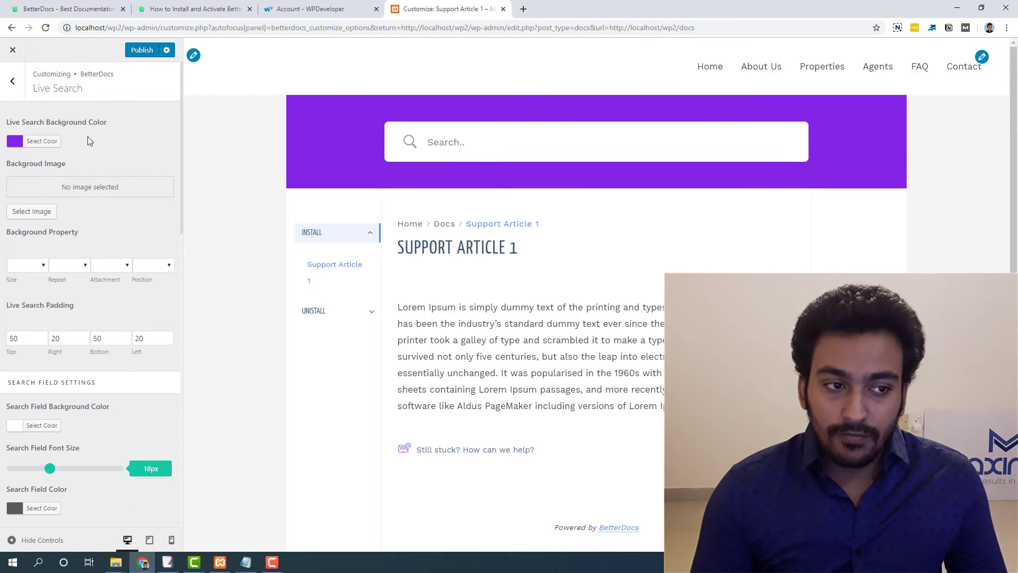
# Discard the customizer changes and return to the BetterDocs Settings General section
pyautogui.click(13, 53)
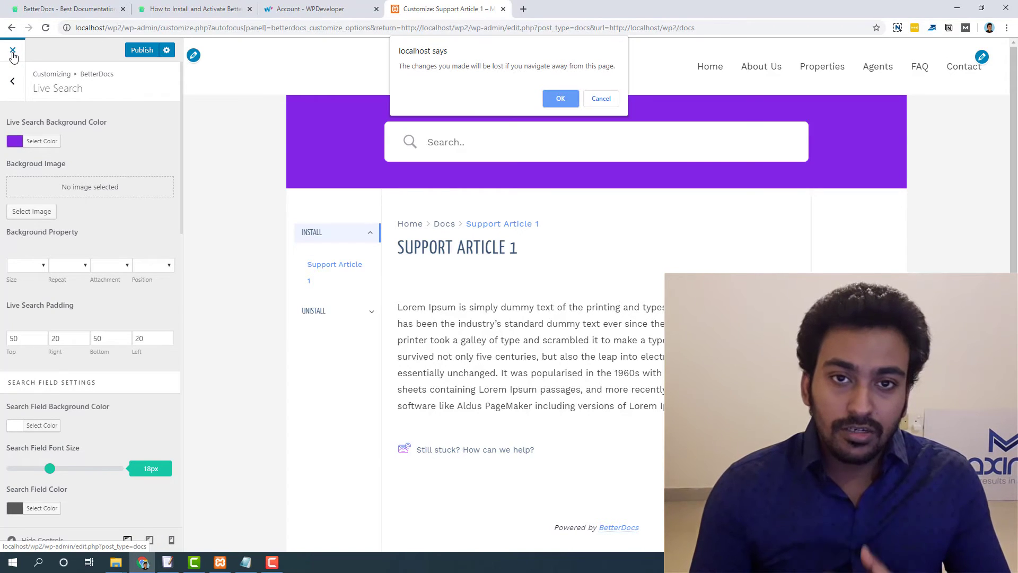
pyautogui.click(554, 98)
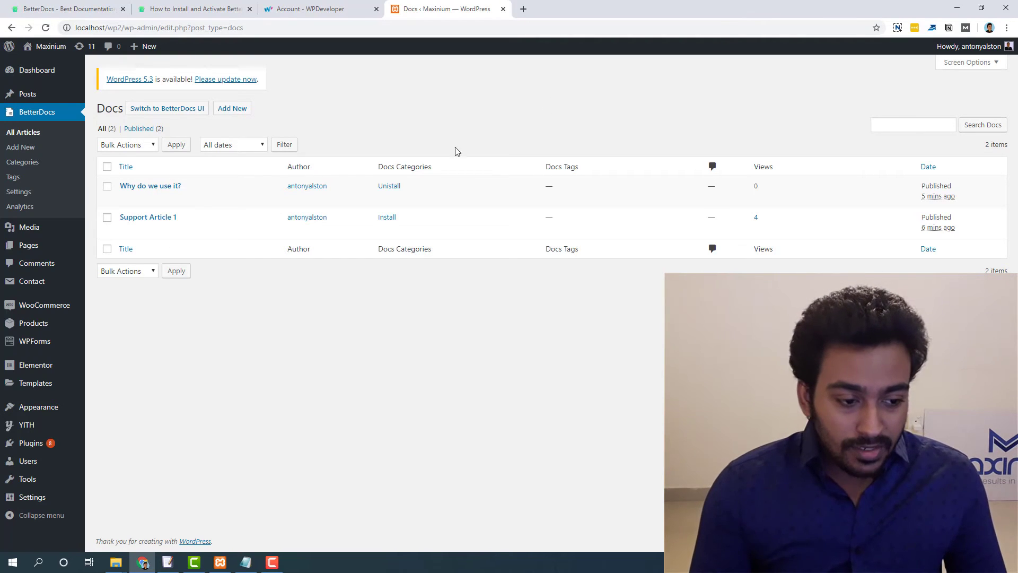
pyautogui.click(31, 195)
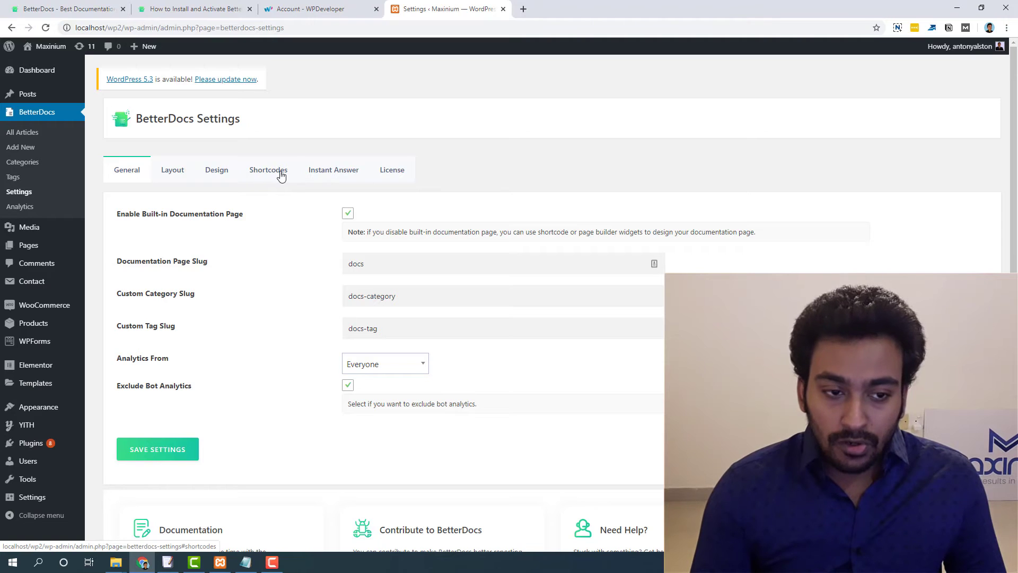
# Review the Shortcodes list and Instant Answer settings, then view the How to Install and Activate BetterDocs article
pyautogui.click(281, 176)
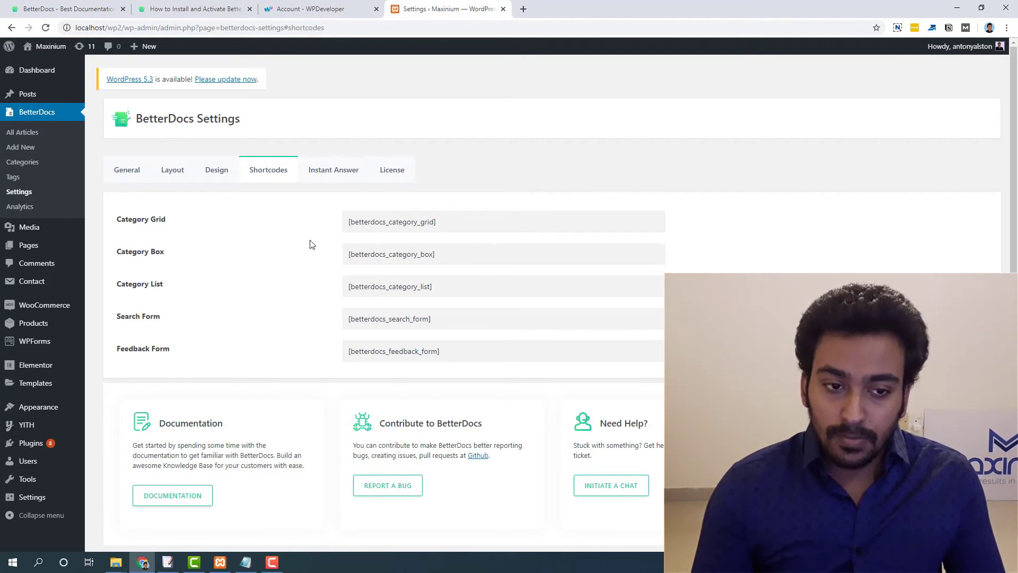
pyautogui.click(326, 175)
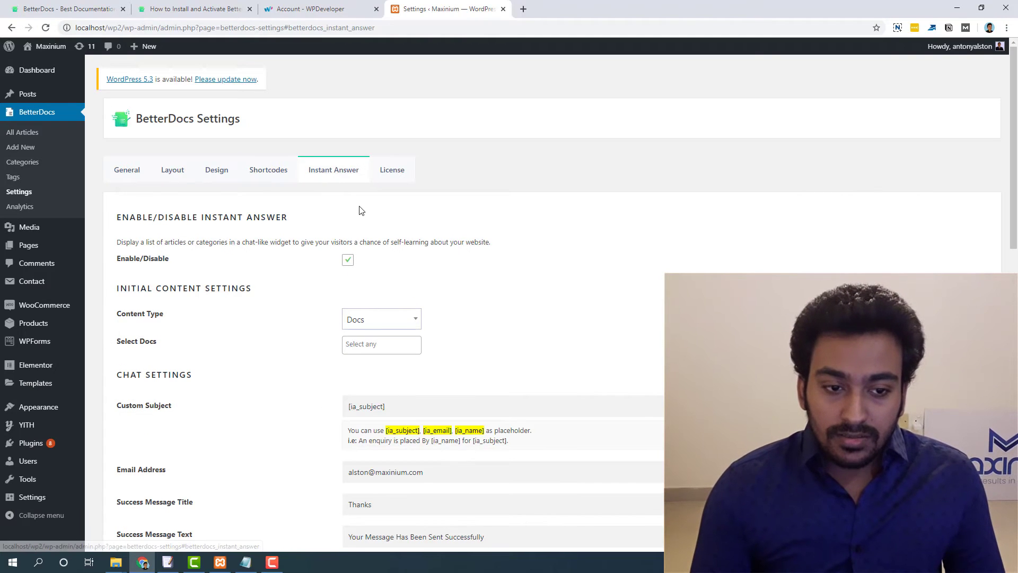
pyautogui.click(172, 9)
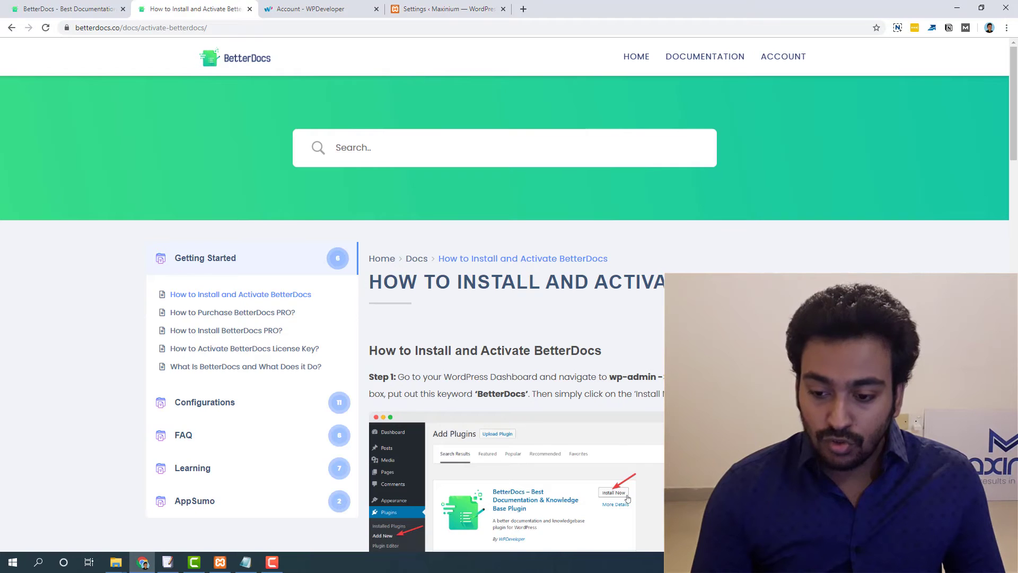
# Try the site's Instant Answer widget search and Ask form, then return to WordPress Instant Answer settings
pyautogui.click(981, 530)
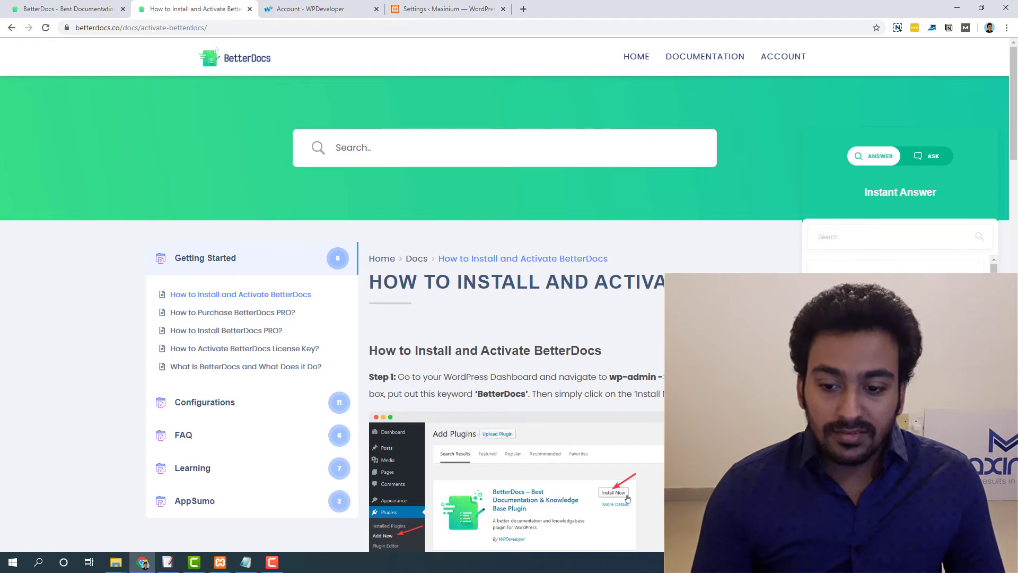
pyautogui.click(861, 236)
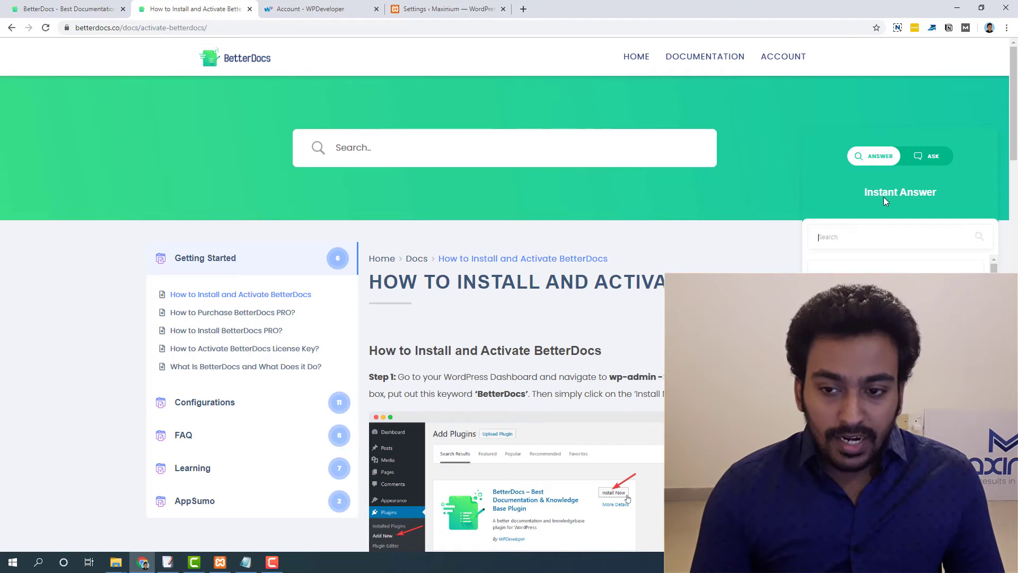
pyautogui.click(930, 160)
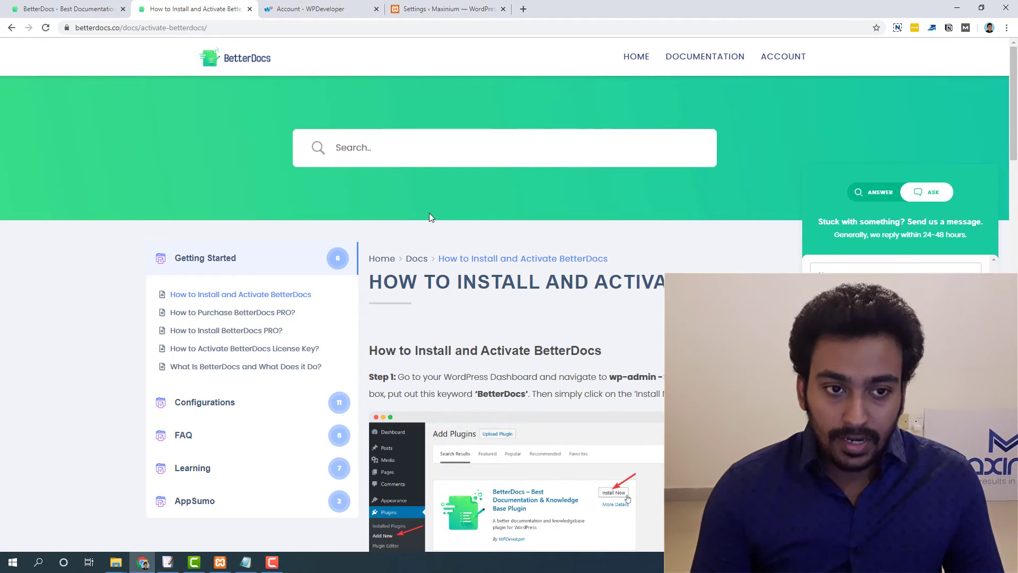
pyautogui.click(308, 9)
pyautogui.click(442, 9)
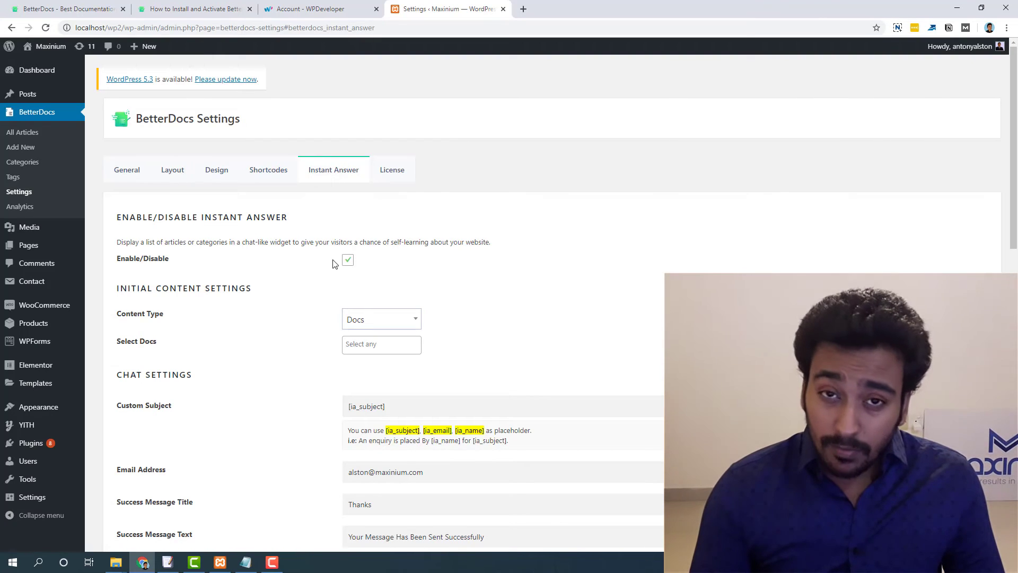
pyautogui.click(366, 321)
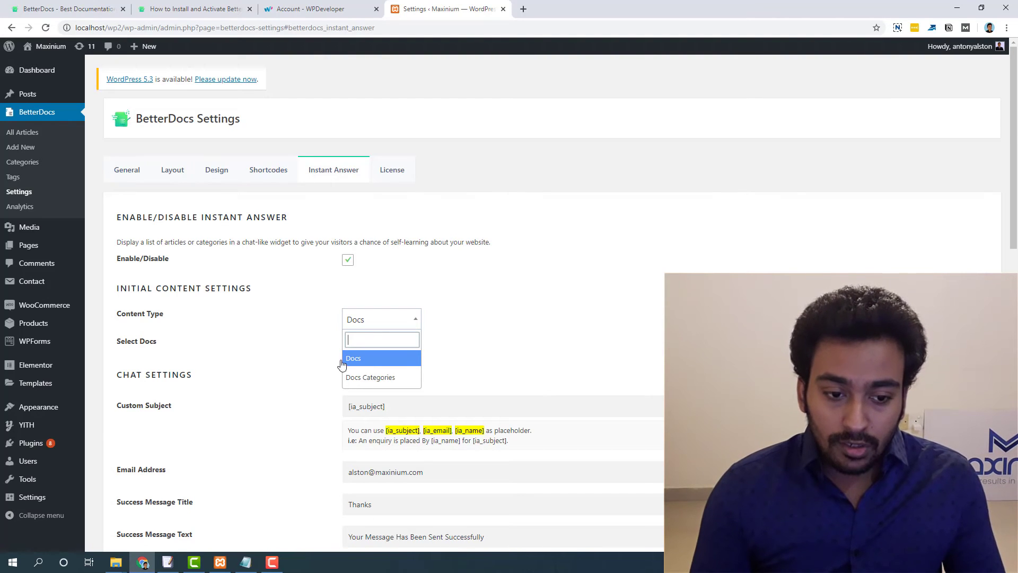
pyautogui.click(277, 348)
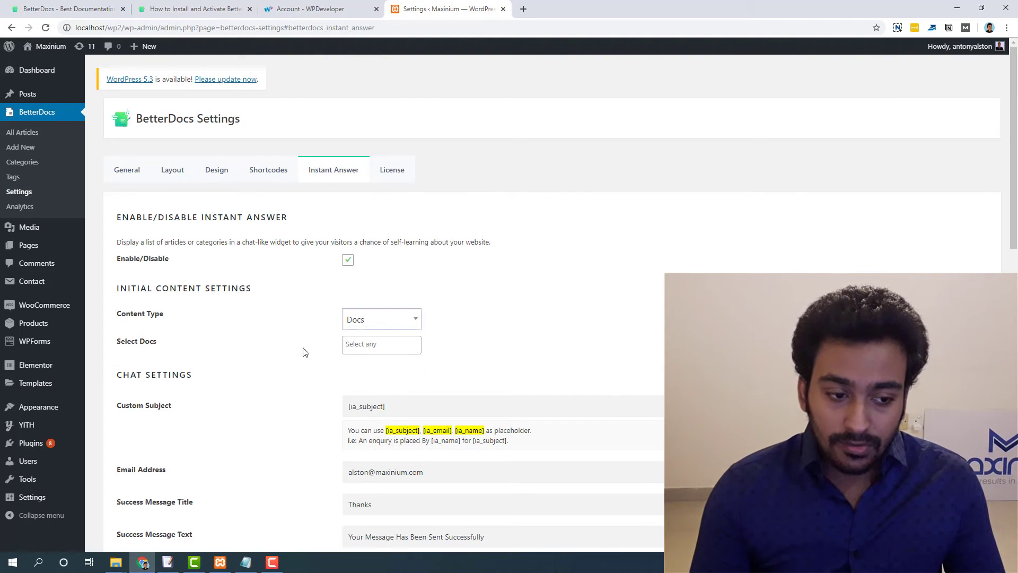
pyautogui.scroll(-2, 169, 387)
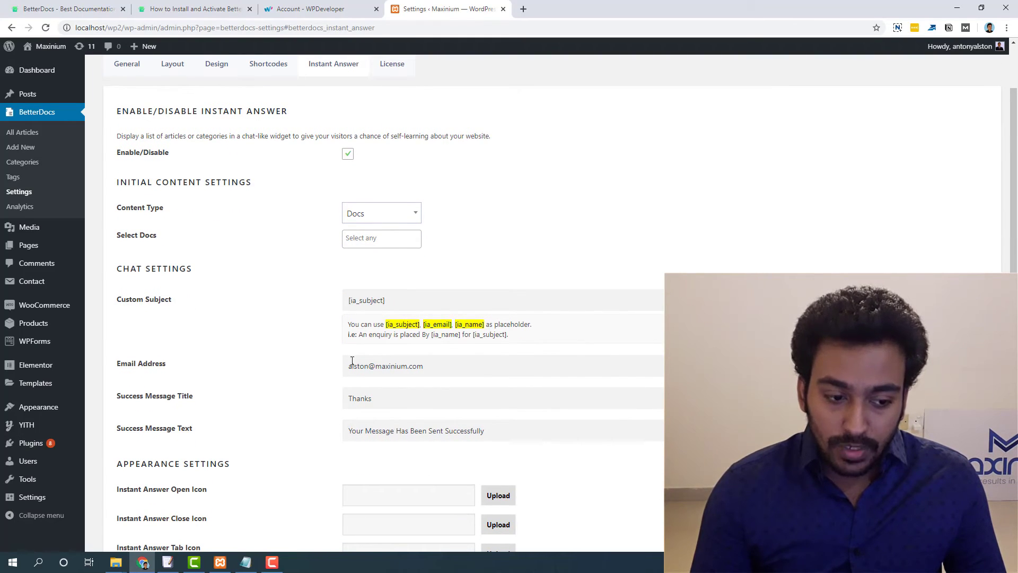
pyautogui.scroll(-4, 334, 354)
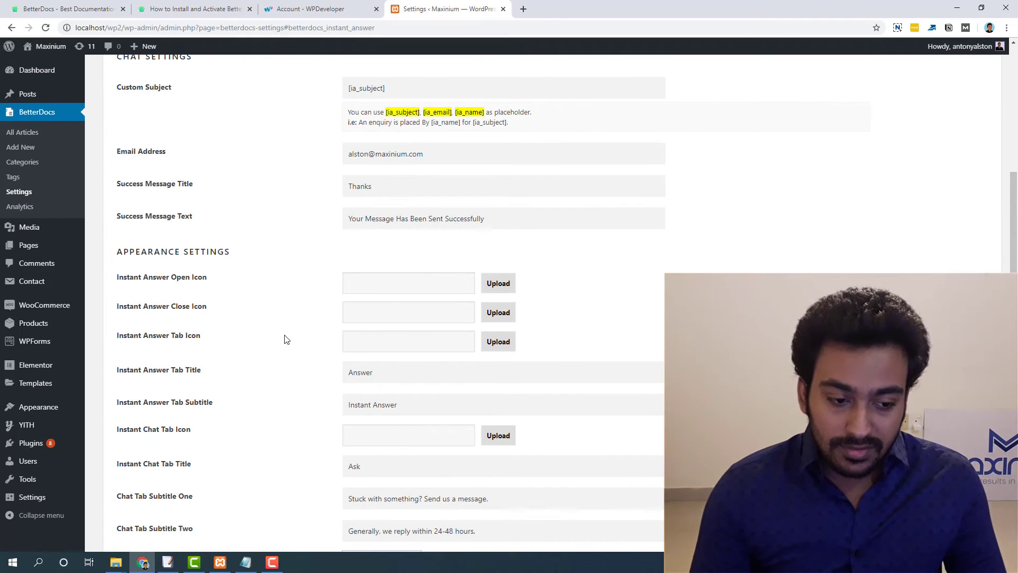
pyautogui.scroll(-3, 283, 337)
pyautogui.scroll(-1, 316, 342)
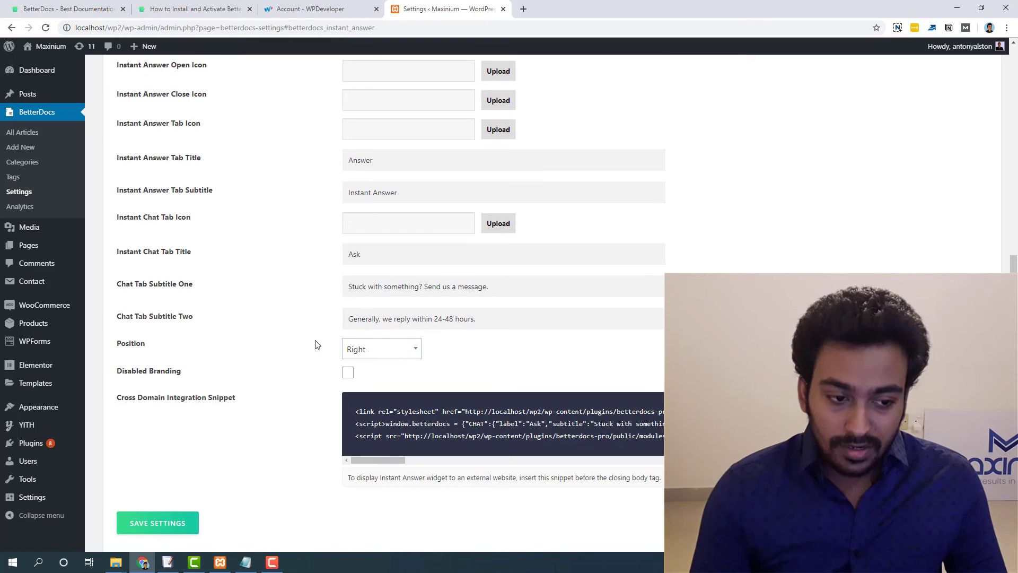
pyautogui.scroll(5, 313, 348)
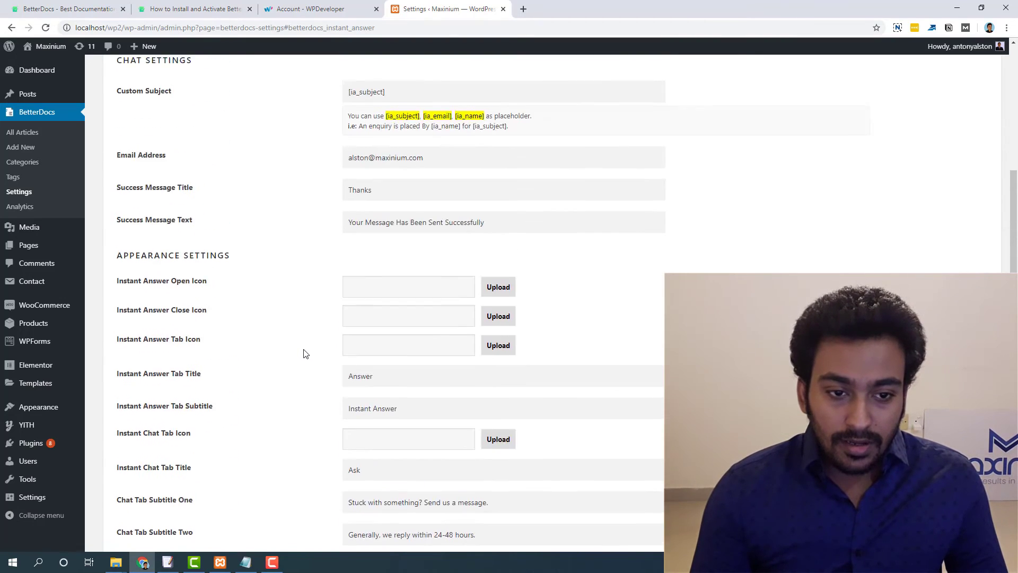
pyautogui.scroll(-6, 306, 354)
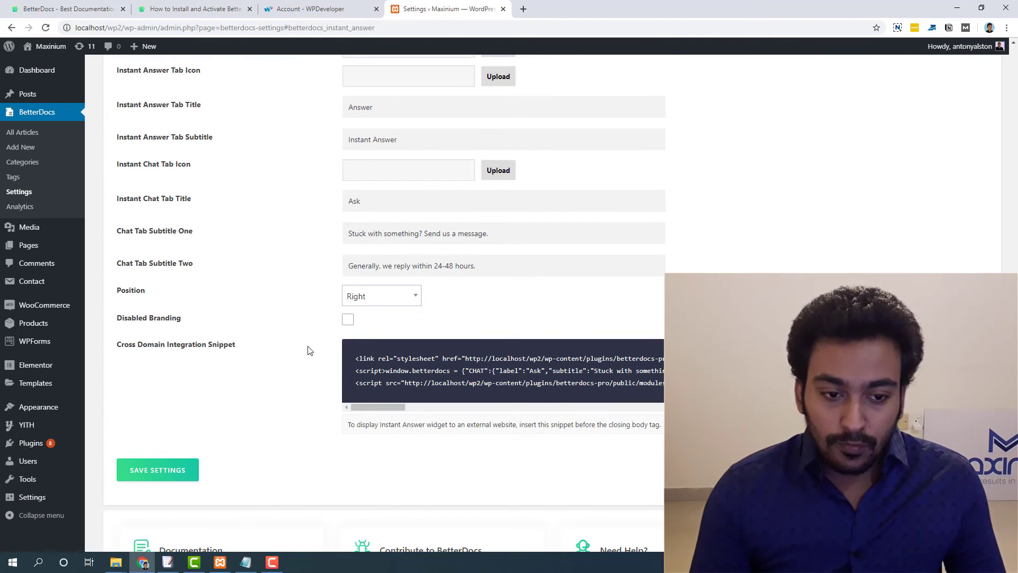
pyautogui.scroll(-3, 311, 351)
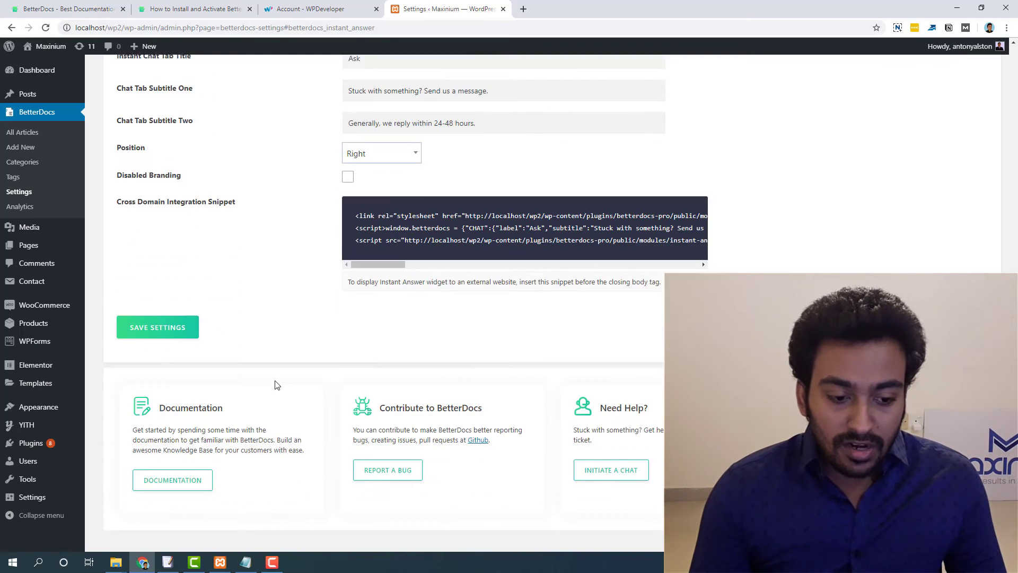
pyautogui.scroll(4, 212, 328)
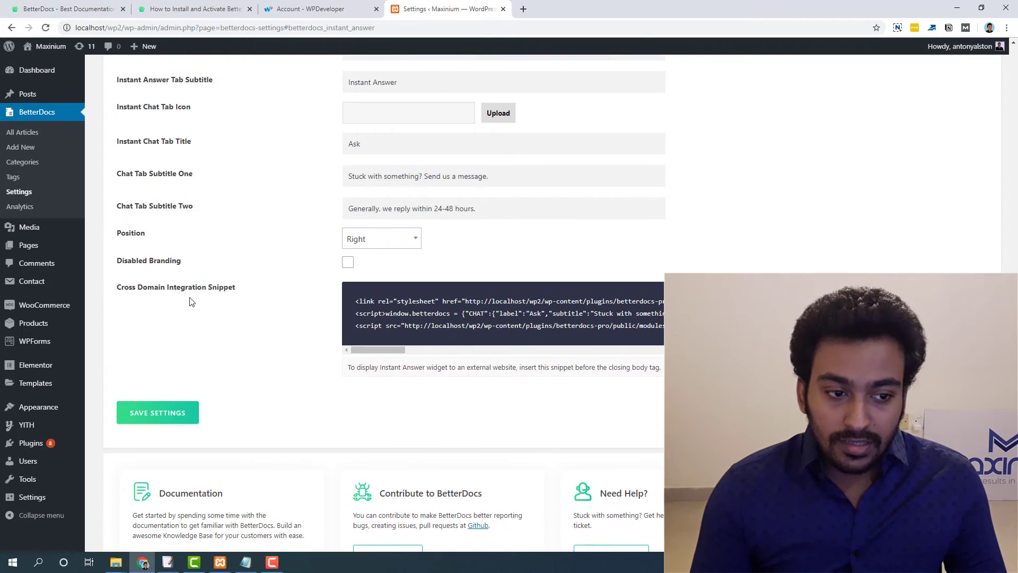
pyautogui.scroll(10, 189, 299)
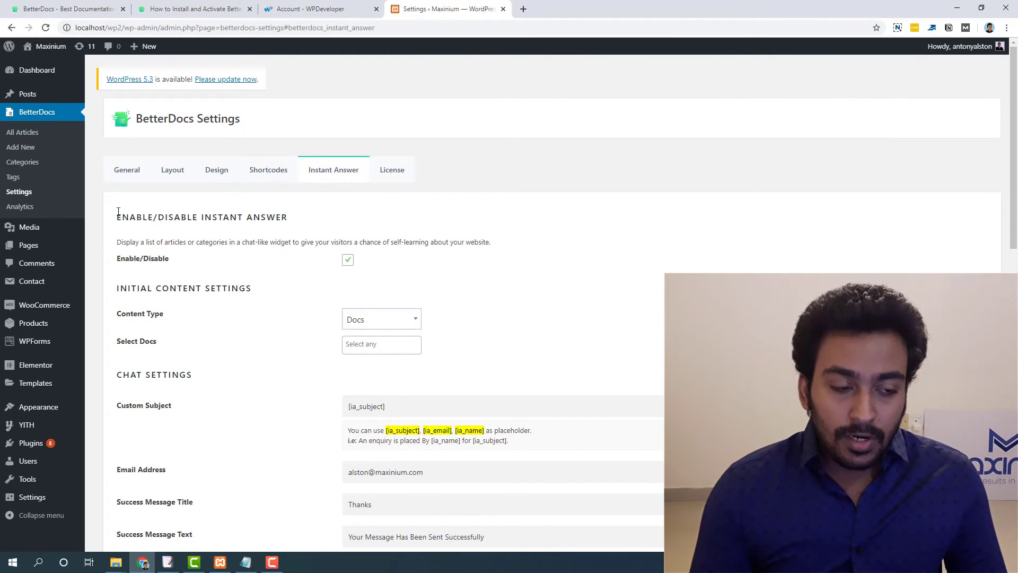
# Preview the Install docs category on the live site, then go to the empty Docs Tags page
pyautogui.click(33, 167)
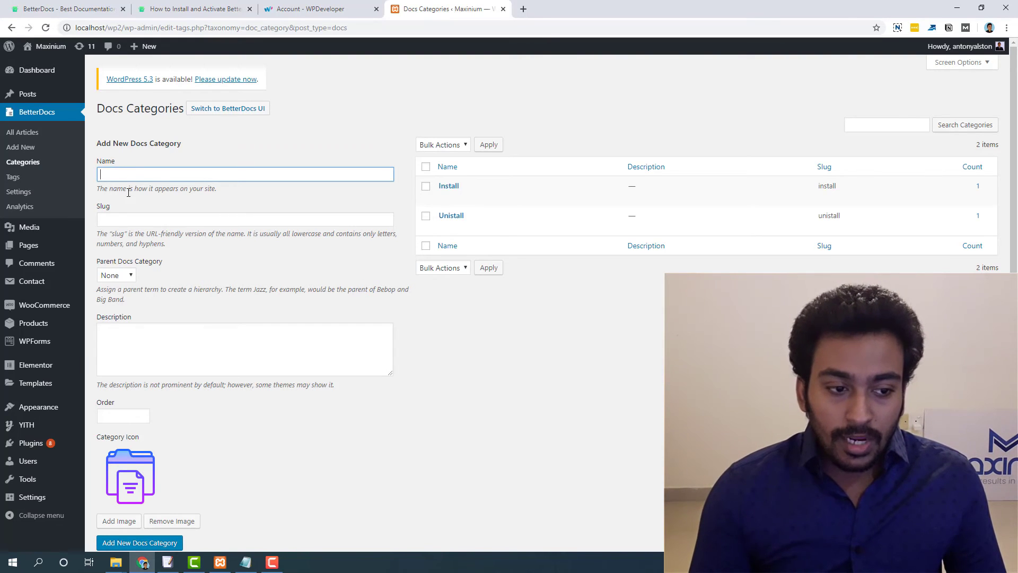
pyautogui.scroll(-1, 193, 372)
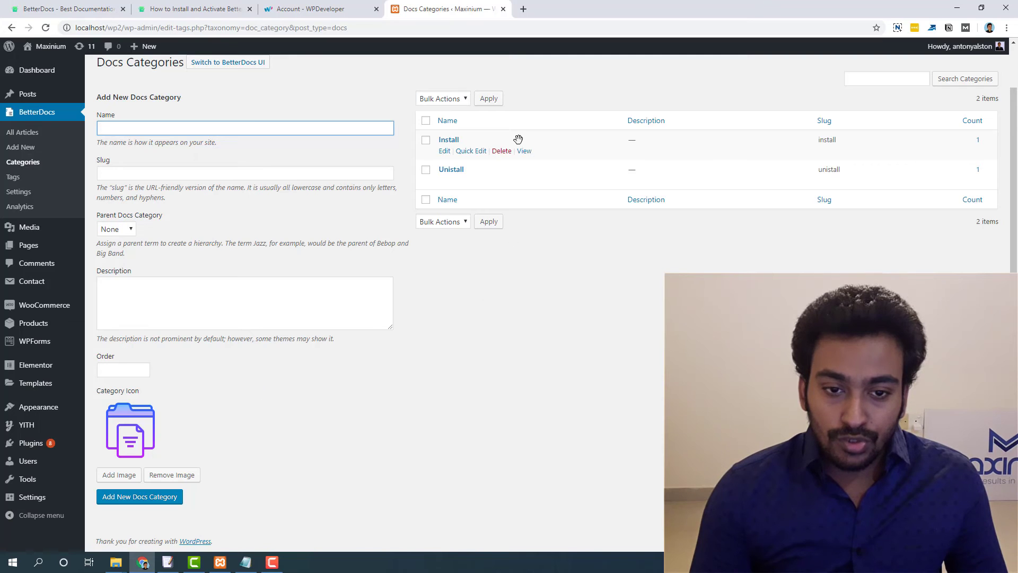
pyautogui.click(518, 151)
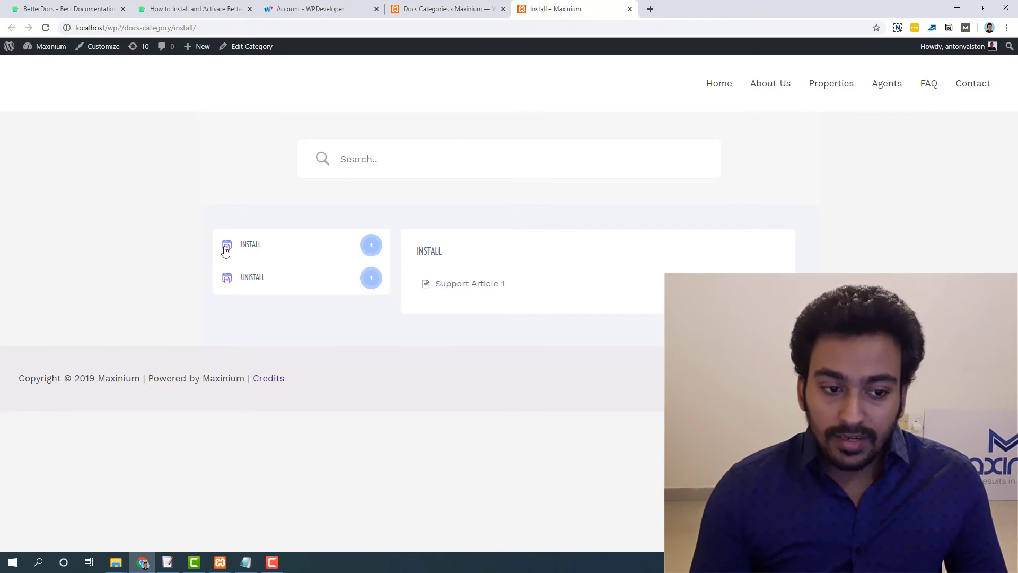
pyautogui.click(432, 3)
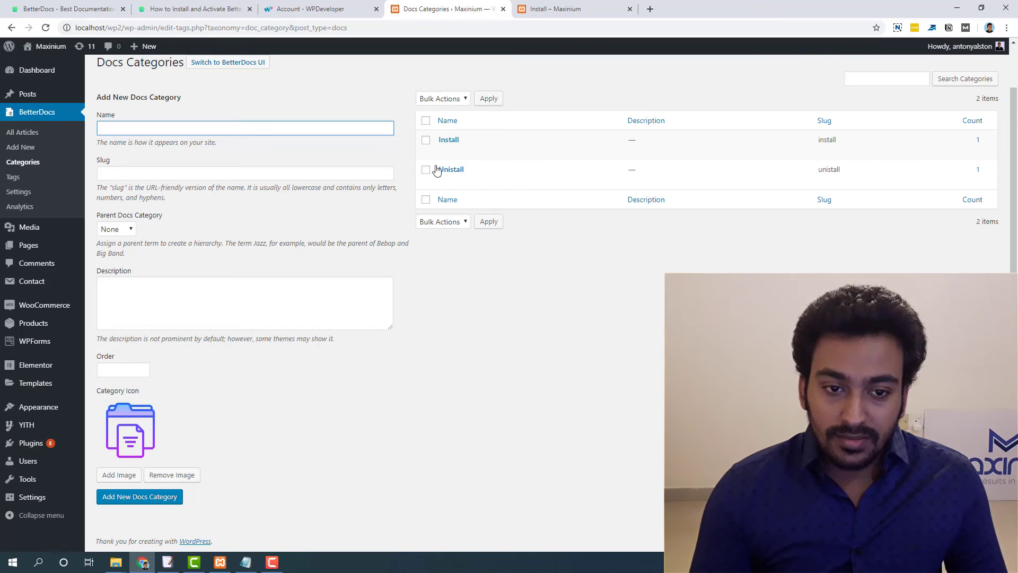
pyautogui.click(15, 178)
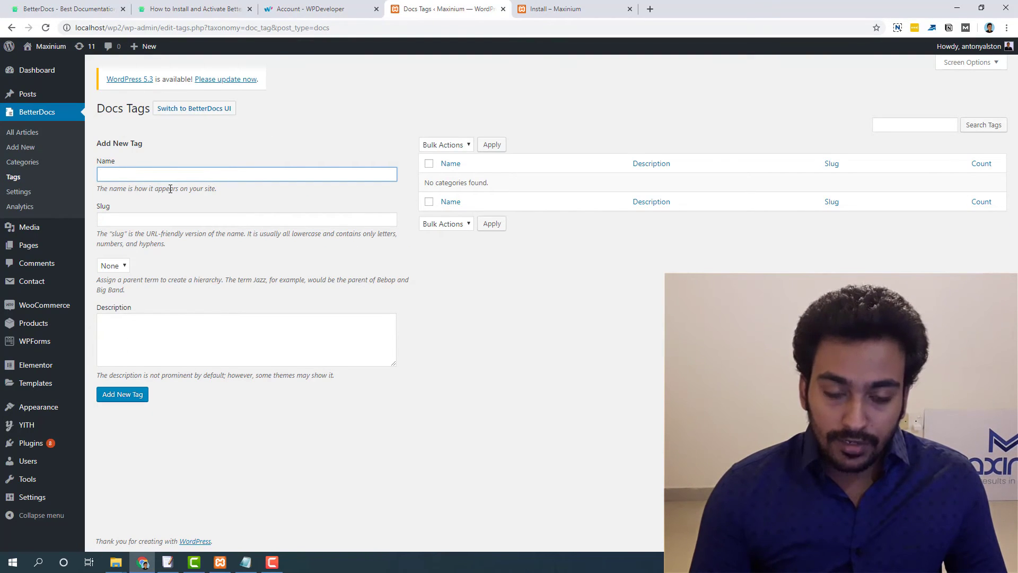
# Add a 'sample tag' docs tag and open a blank Add New Docs editor
pyautogui.write('sample tag')
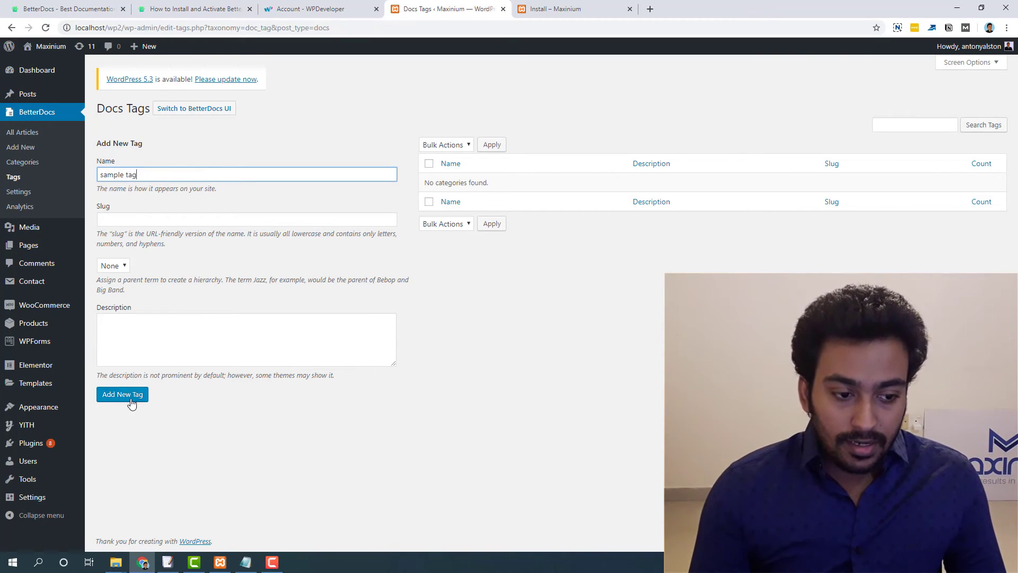
pyautogui.click(133, 401)
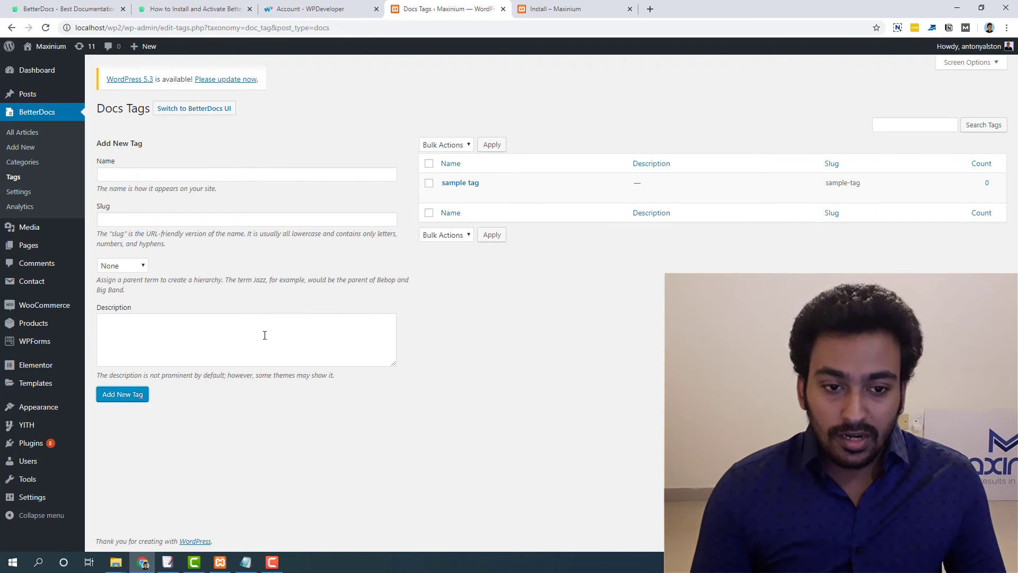
pyautogui.moveTo(477, 196)
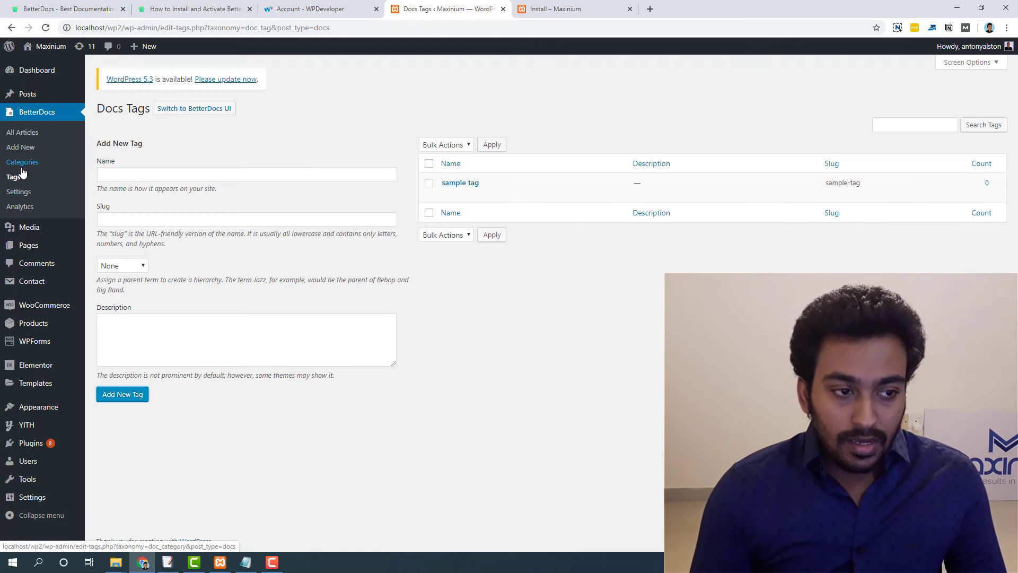
pyautogui.click(25, 151)
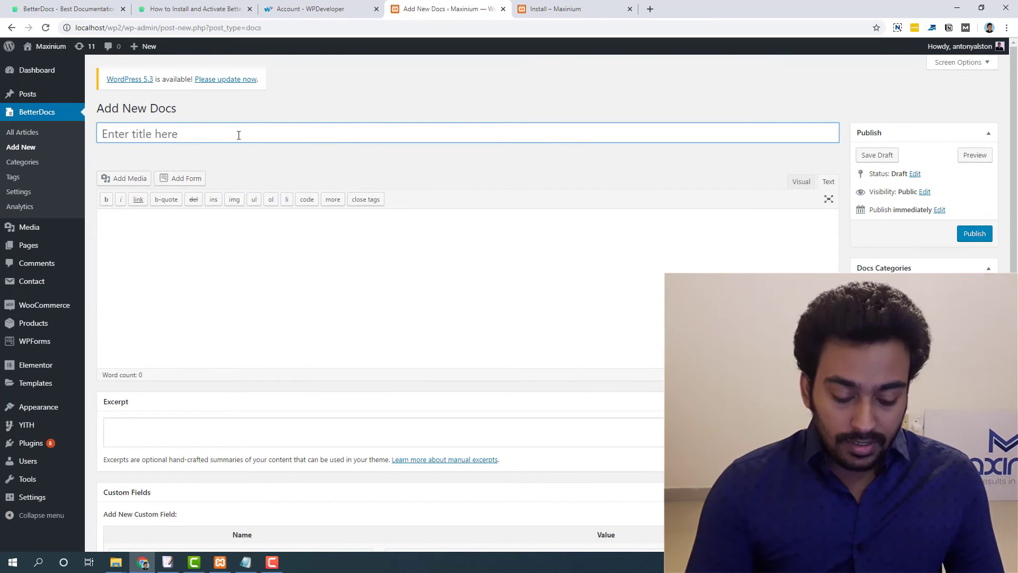
# Title the new doc 'Sample 3' with body text 'Sample Conent'
pyautogui.write('Sample 3')
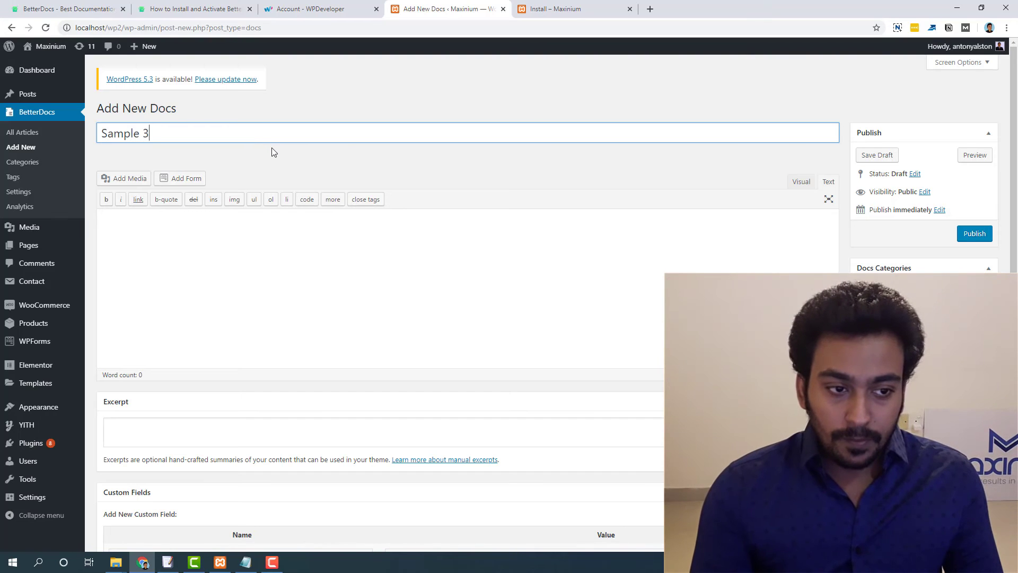
pyautogui.press('Tab')
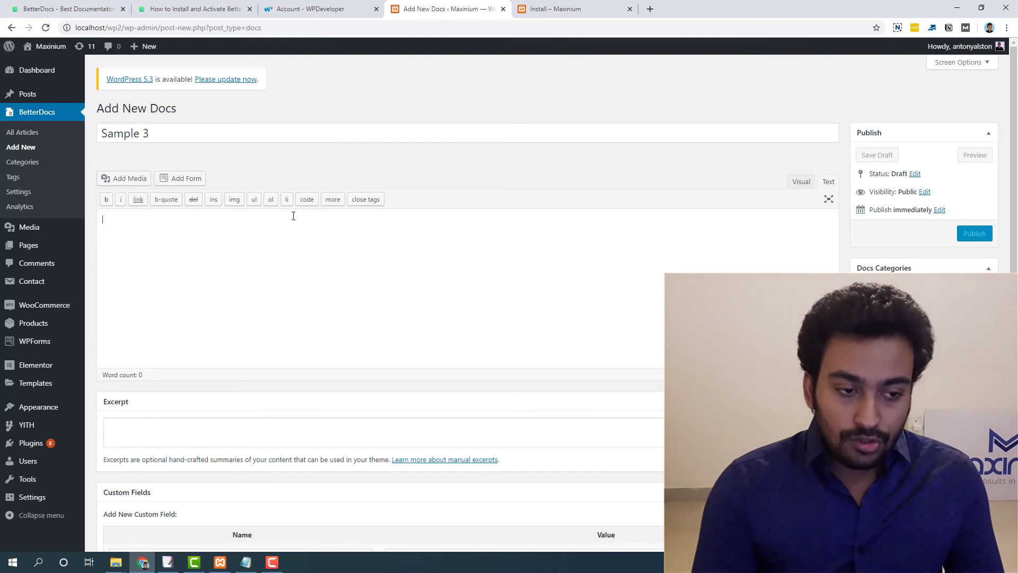
pyautogui.write('Sample Conent')
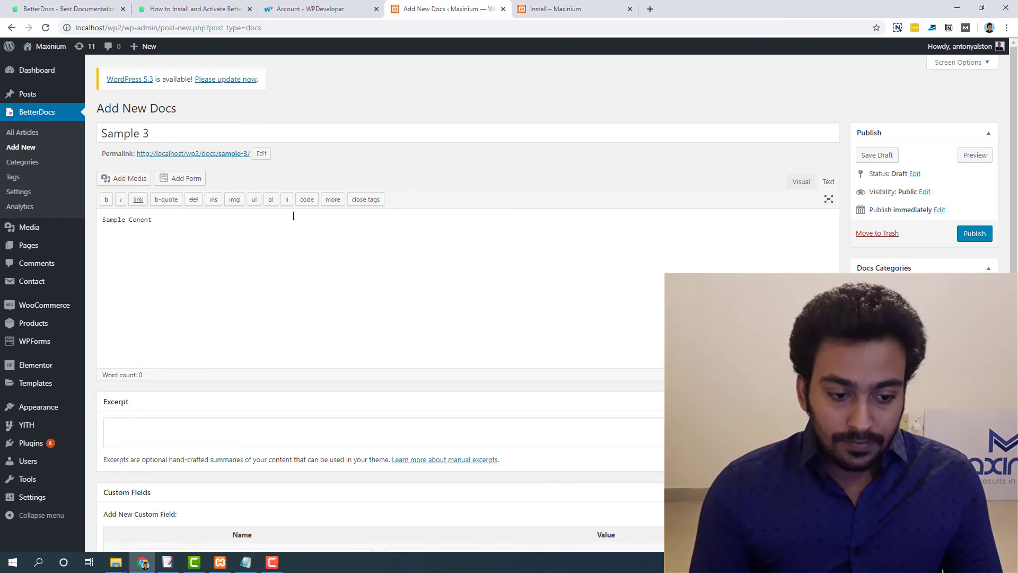
# File the doc under the Unistall category and publish it
pyautogui.scroll(-3, 293, 215)
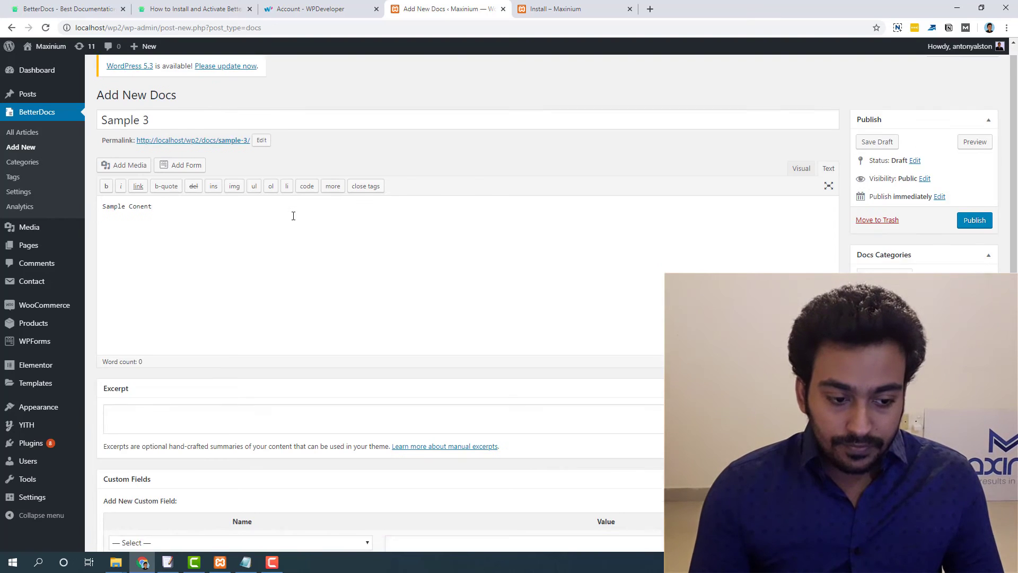
pyautogui.scroll(2, 374, 177)
pyautogui.scroll(-1, 451, 157)
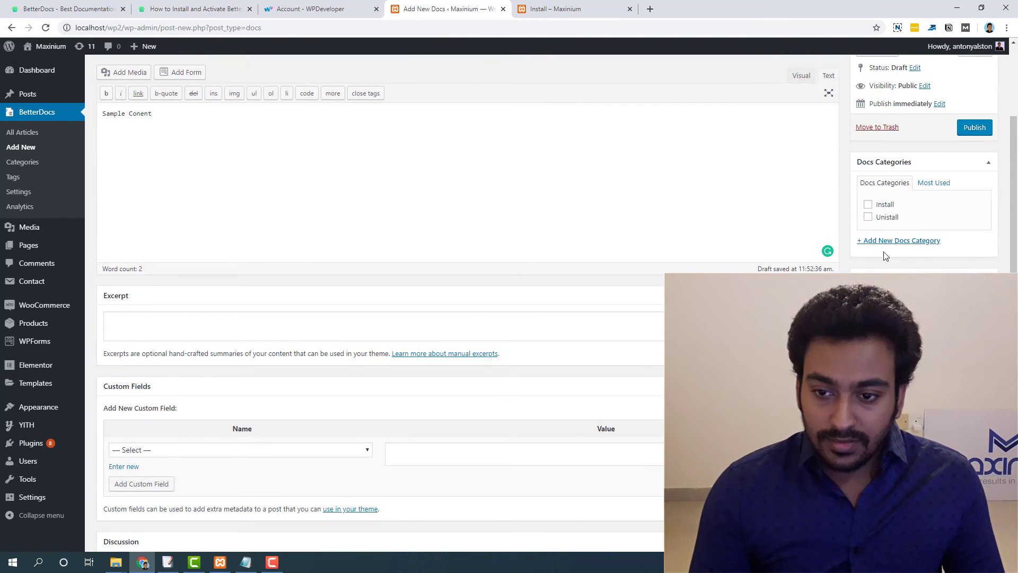
pyautogui.click(868, 217)
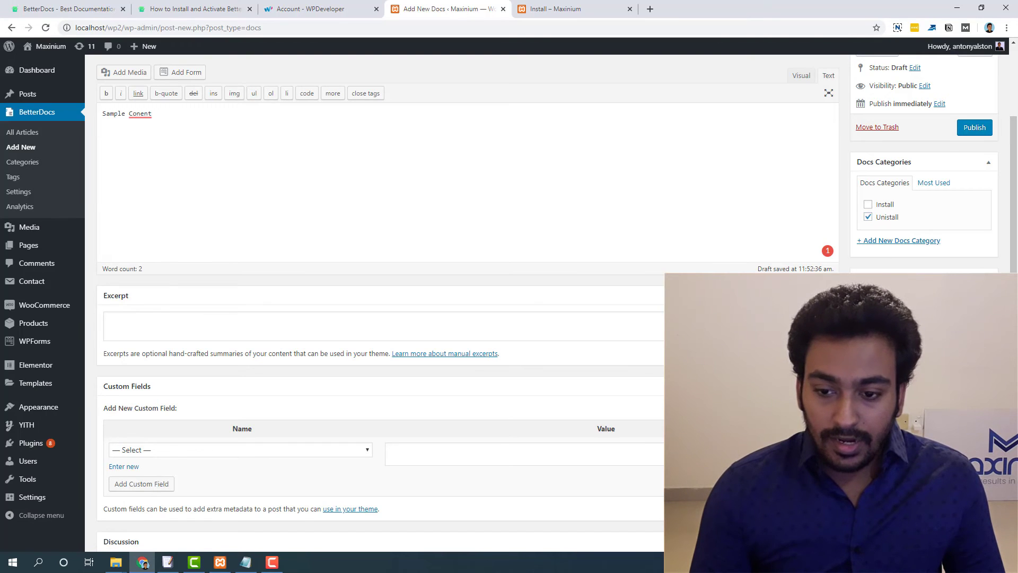
pyautogui.scroll(2, 467, 239)
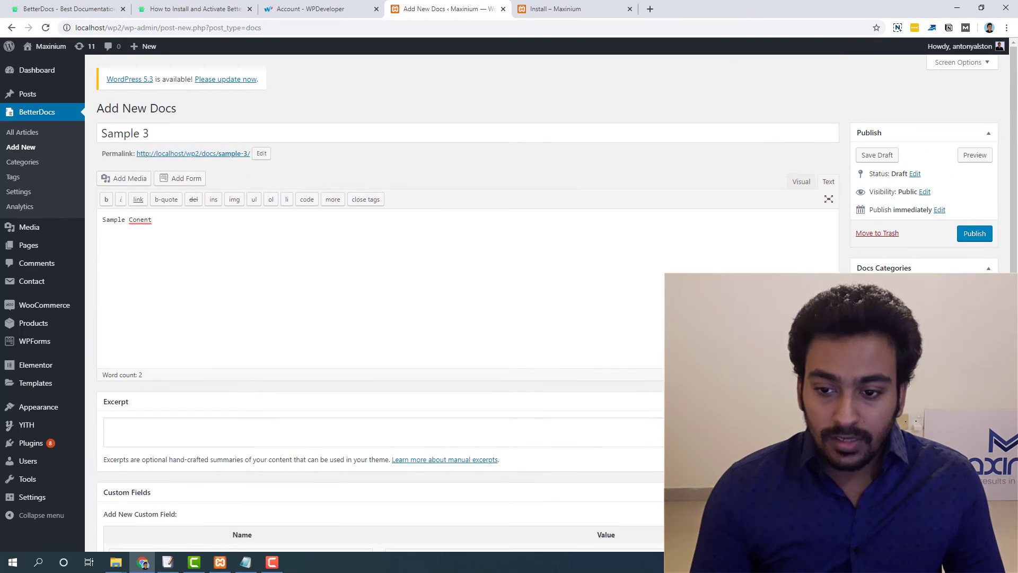
pyautogui.click(974, 233)
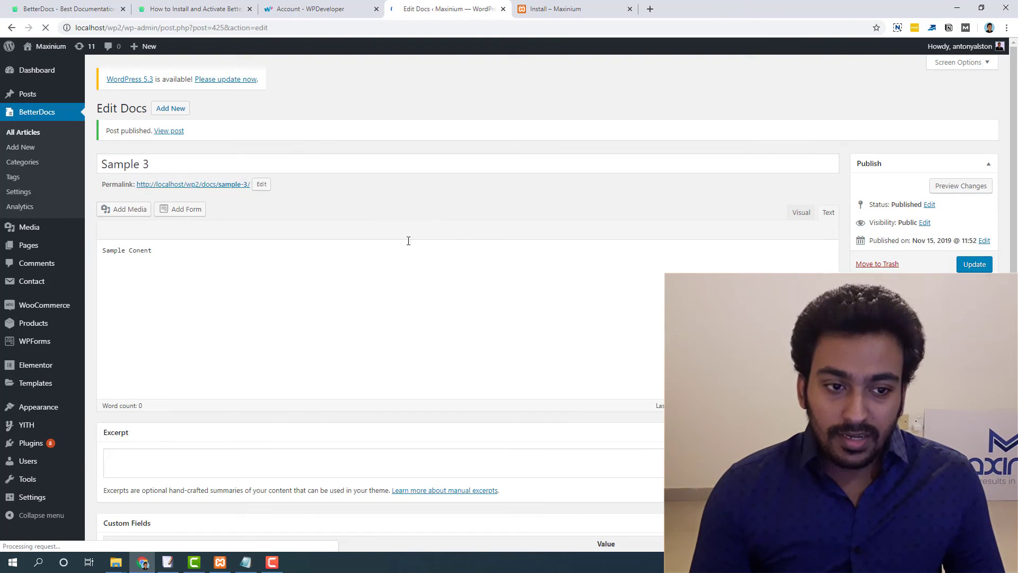
# Open the published Sample 3 doc in a new tab, scroll its live page, then return to the editor
pyautogui.middleClick(169, 131)
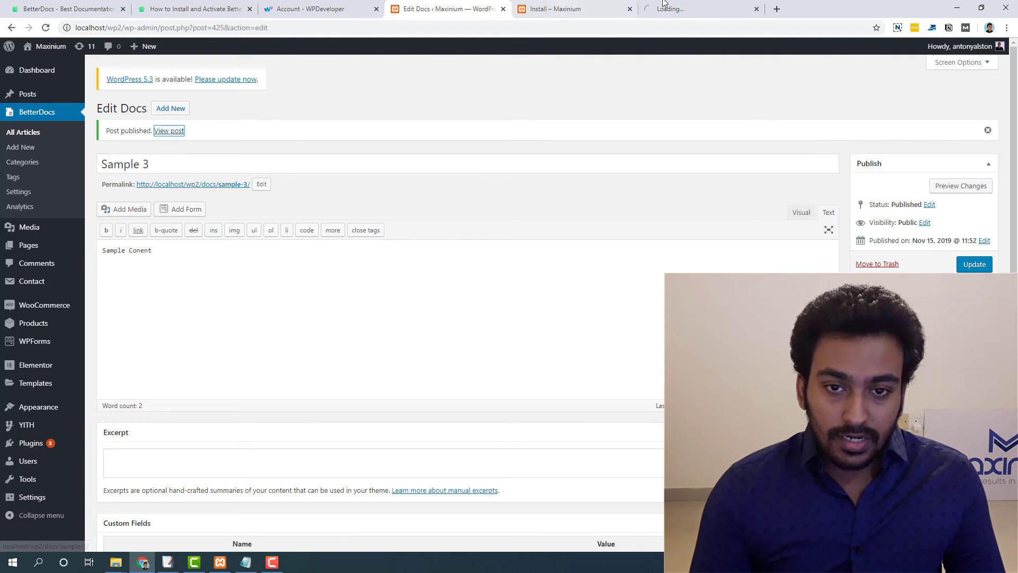
pyautogui.click(579, 6)
pyautogui.moveTo(579, 2); pyautogui.dragTo(570, 5)
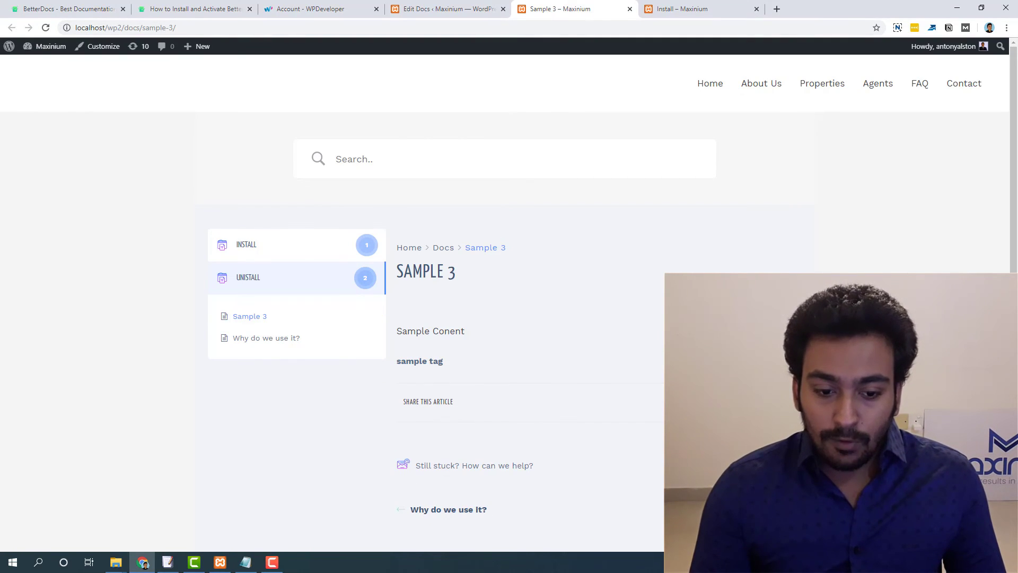
pyautogui.scroll(-1, 624, 357)
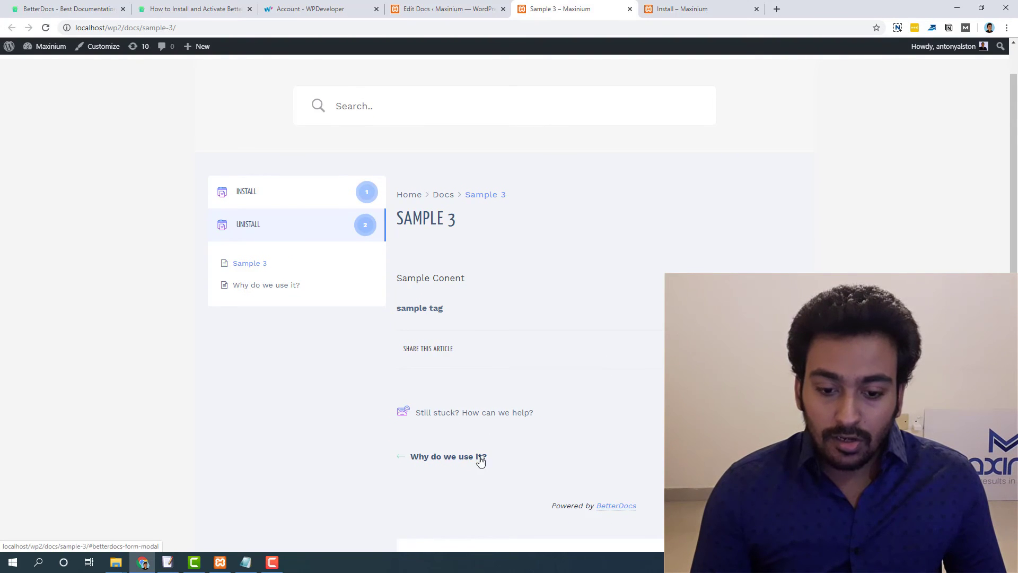
pyautogui.scroll(-1, 483, 462)
pyautogui.scroll(-1, 493, 456)
pyautogui.scroll(3, 546, 419)
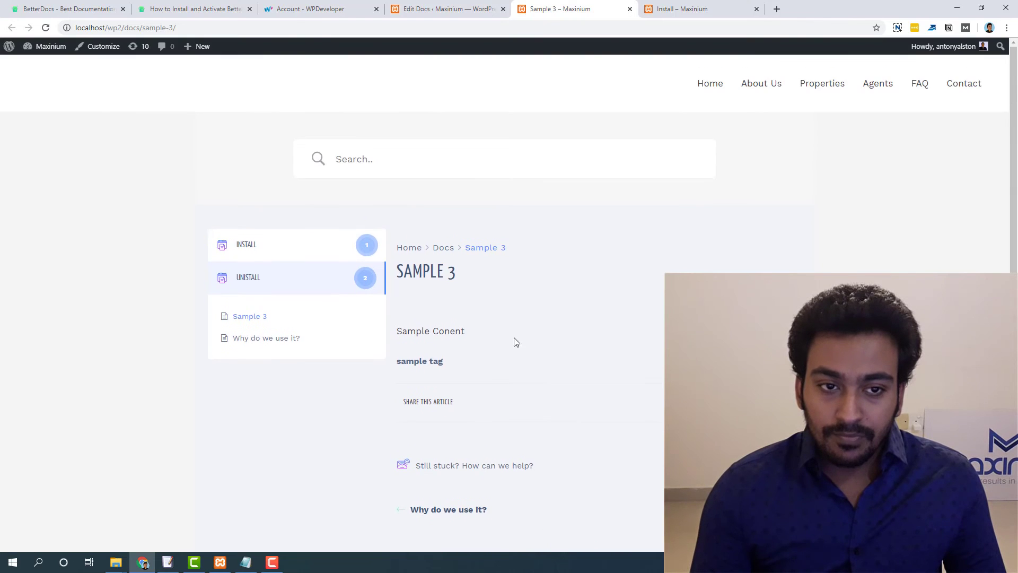
pyautogui.click(423, 6)
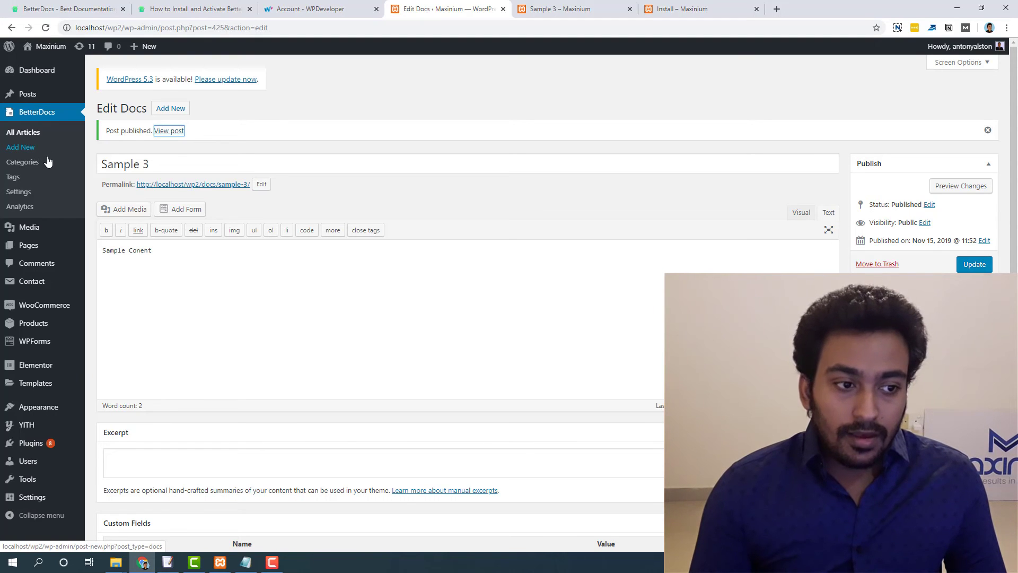
# Open BetterDocs Analytics and inspect the Views and Feelings chart, Select Docs and Comparison Factor lists
pyautogui.click(29, 212)
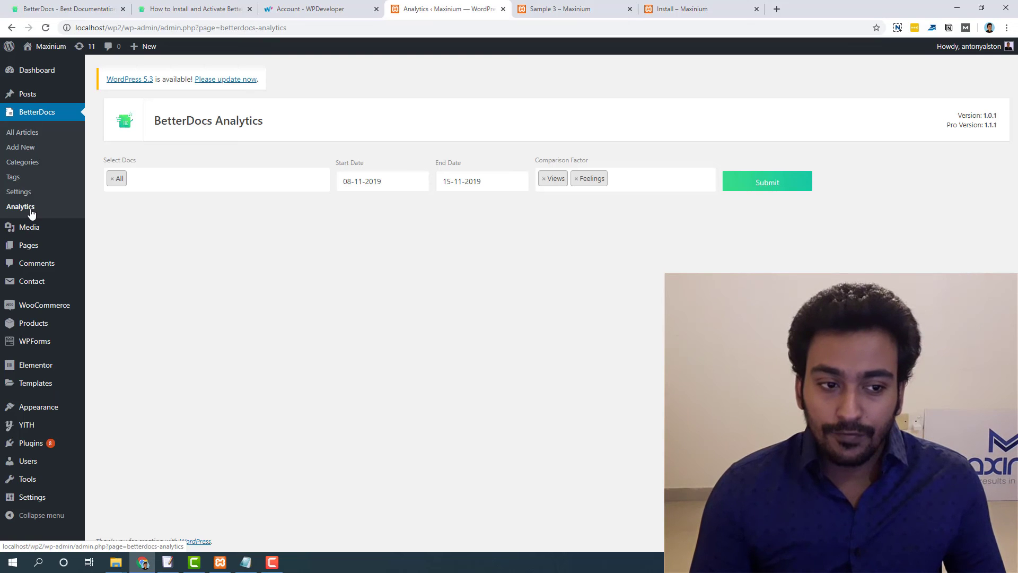
pyautogui.moveTo(56, 254)
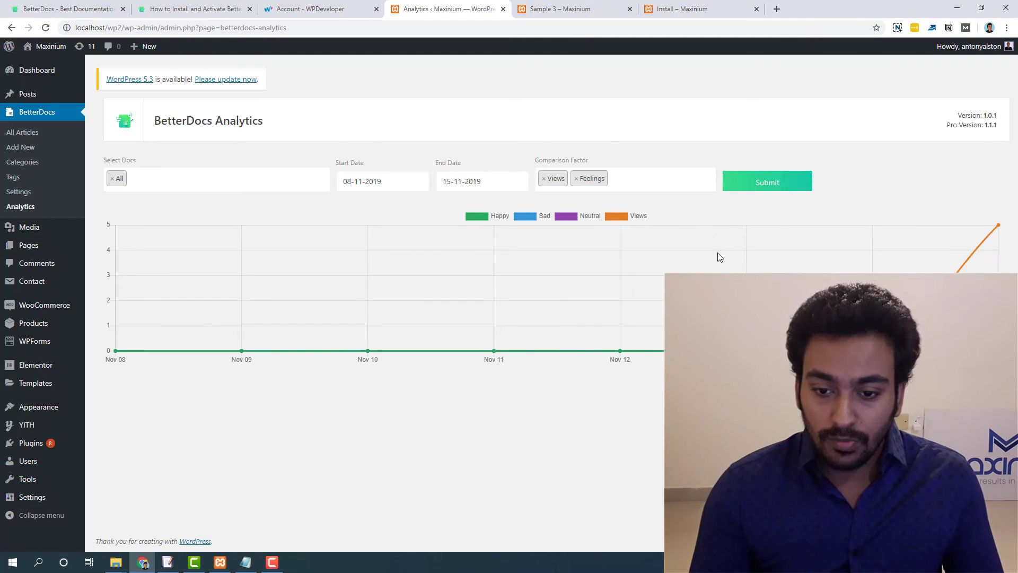
pyautogui.moveTo(978, 234)
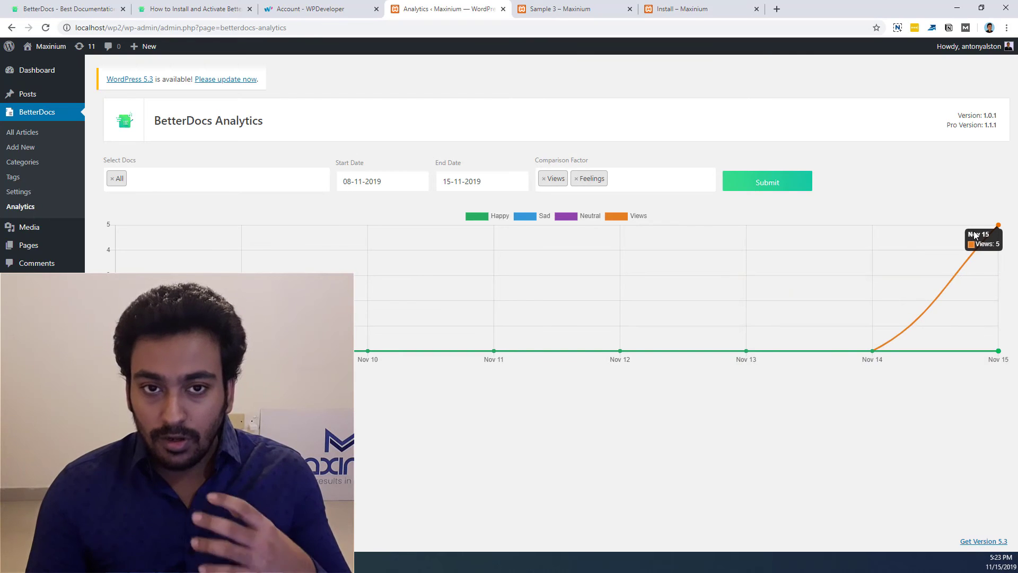
pyautogui.click(154, 180)
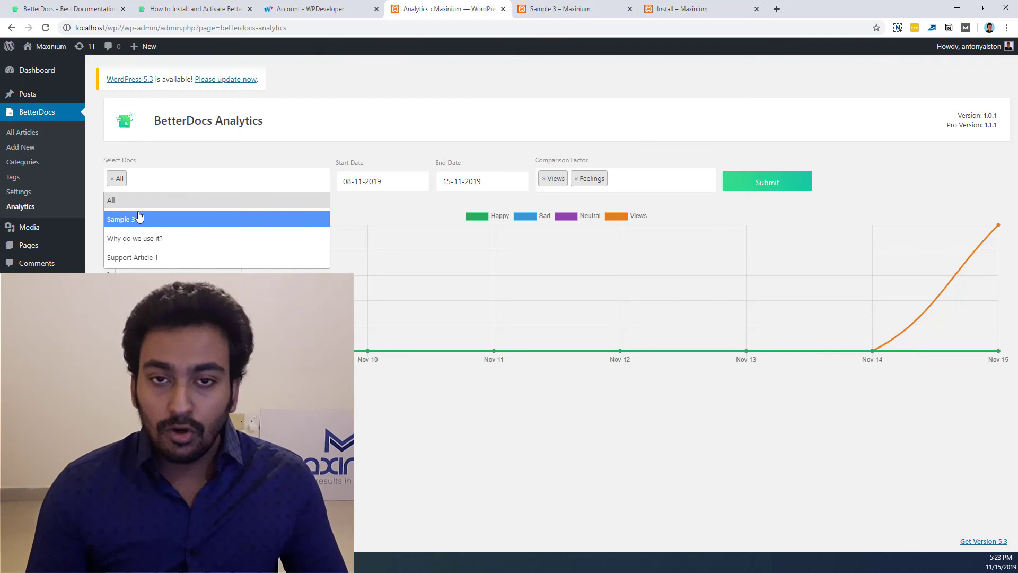
pyautogui.click(387, 170)
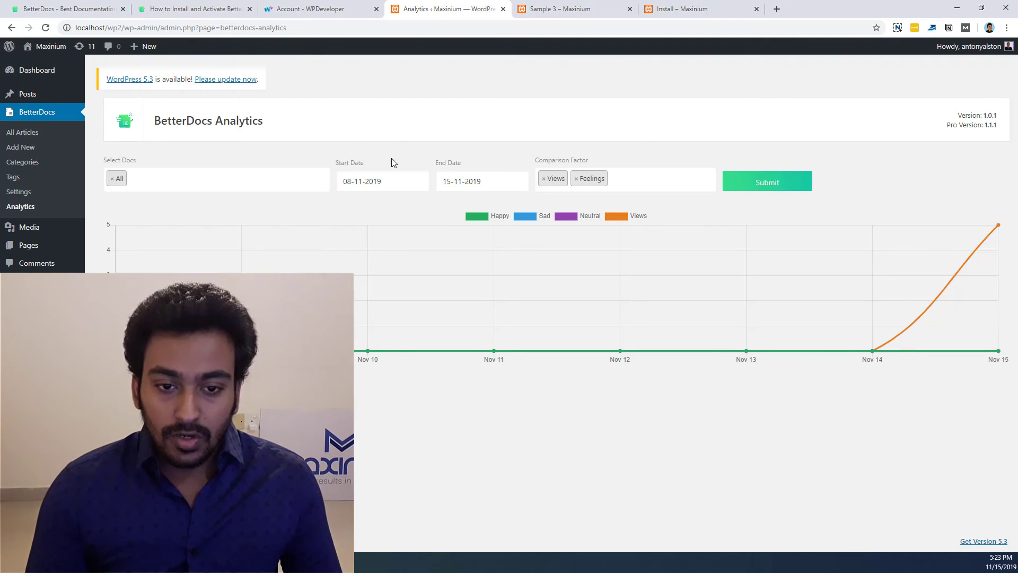
pyautogui.click(650, 183)
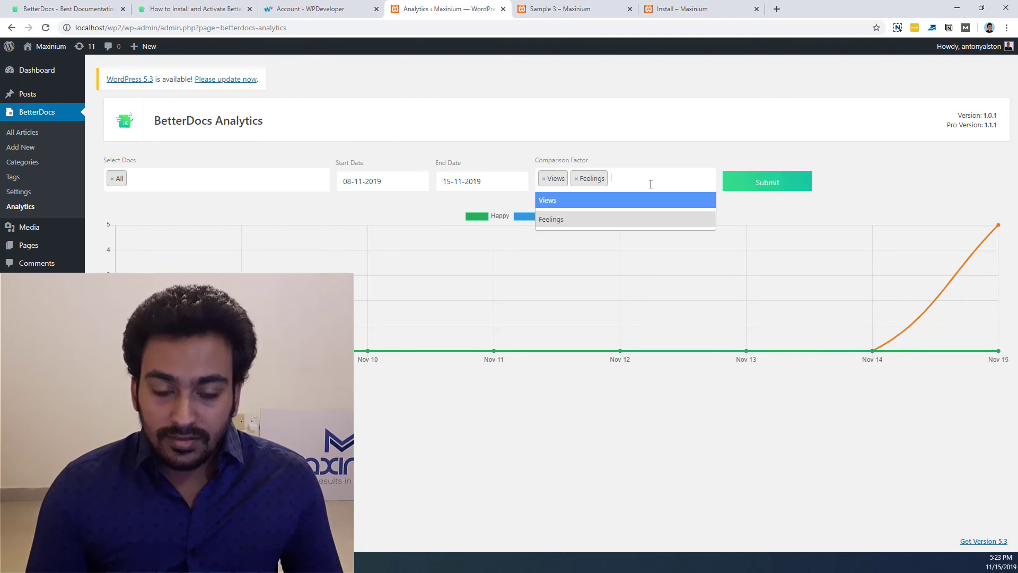
pyautogui.click(644, 155)
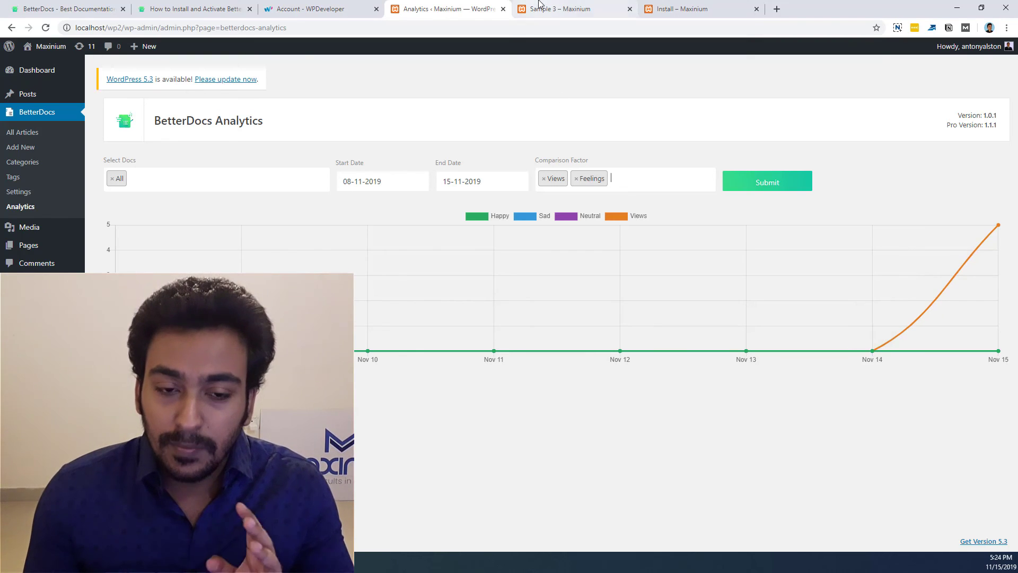
# On the live Sample 3 tab, remove sample-3/ from the URL to load the /wp2/docs/ archive
pyautogui.click(559, 9)
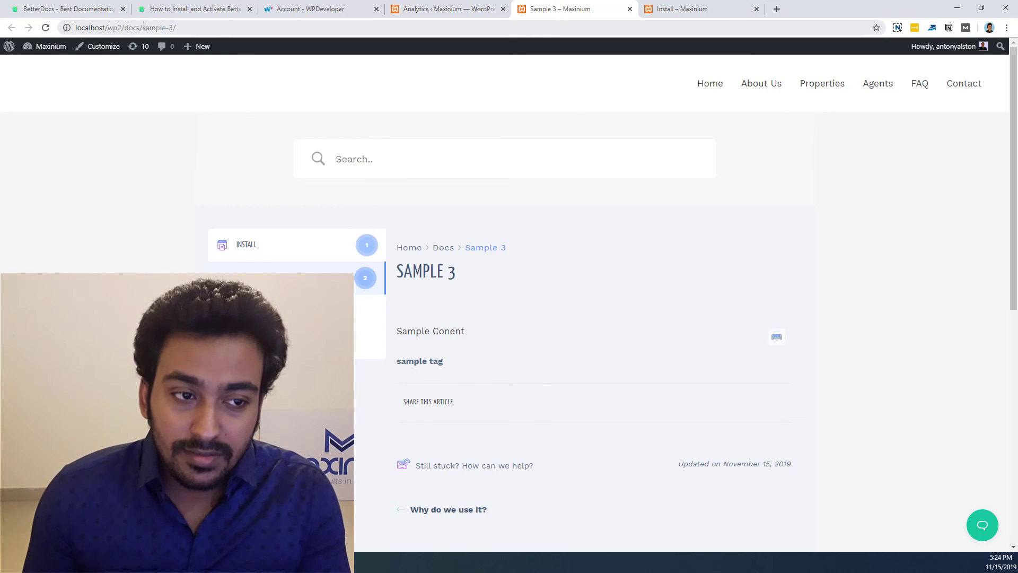
pyautogui.moveTo(143, 27); pyautogui.dragTo(177, 28)
pyautogui.press('BackSpace')
pyautogui.press('Return')
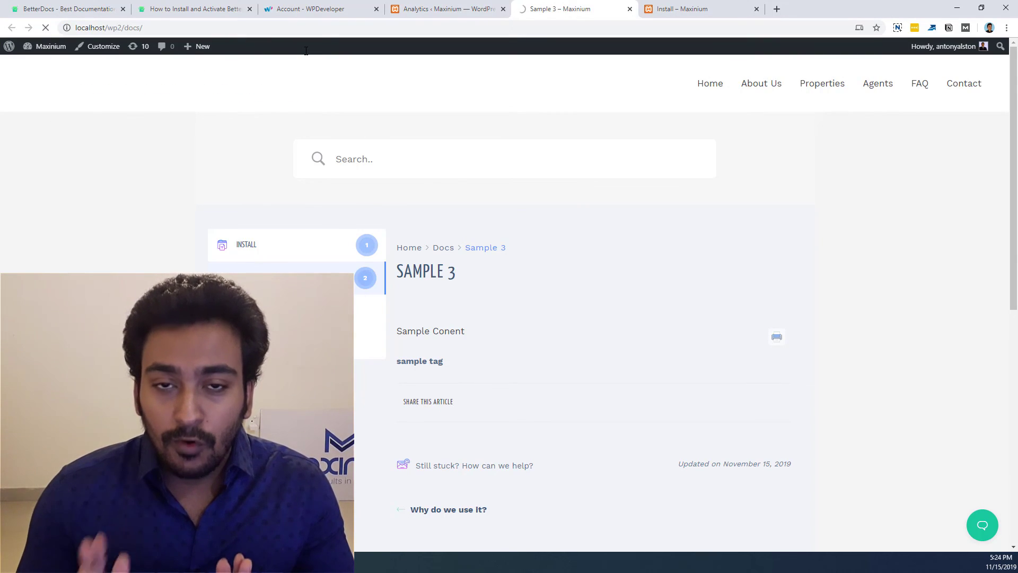